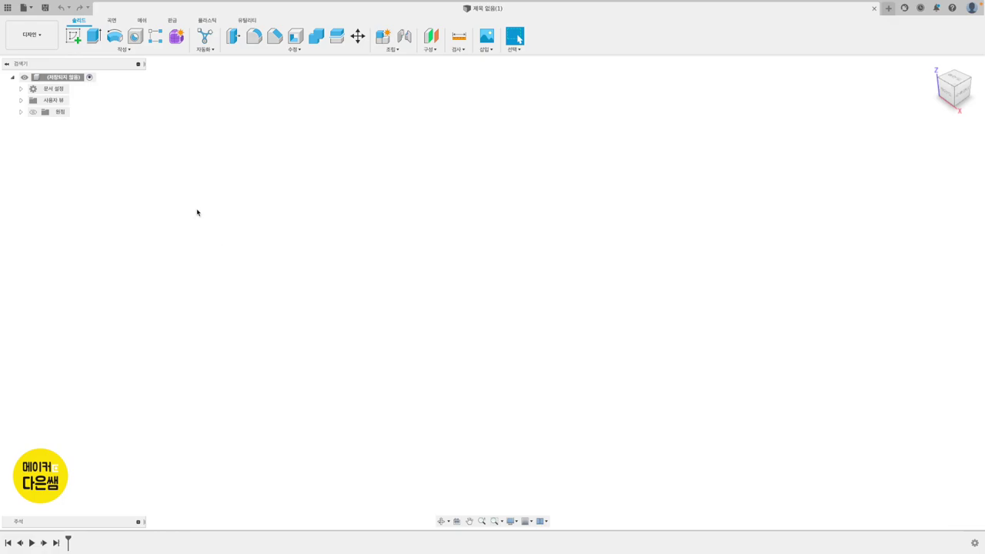
# Step: Start a new sketch on the horizontal XY origin plane
pyautogui.click(73, 36)
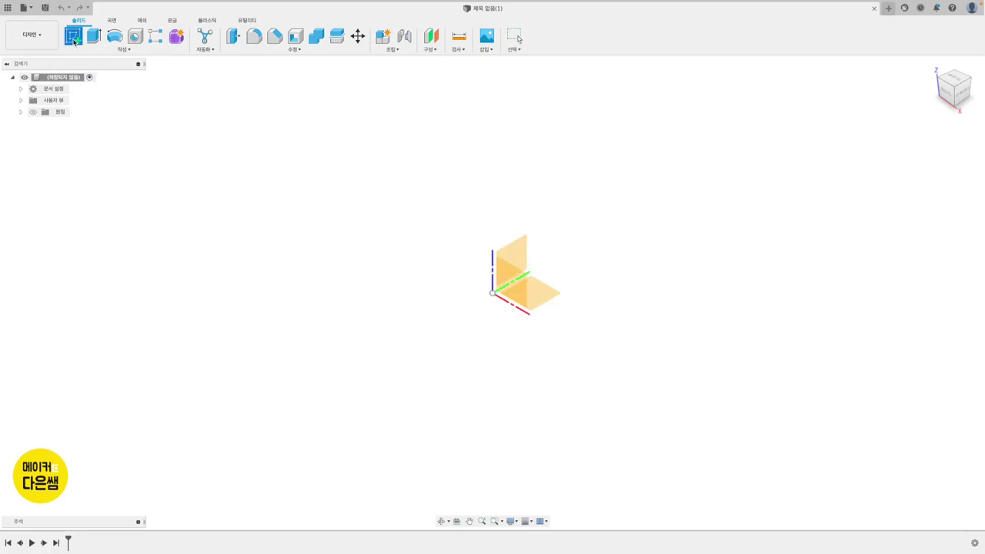
pyautogui.click(546, 293)
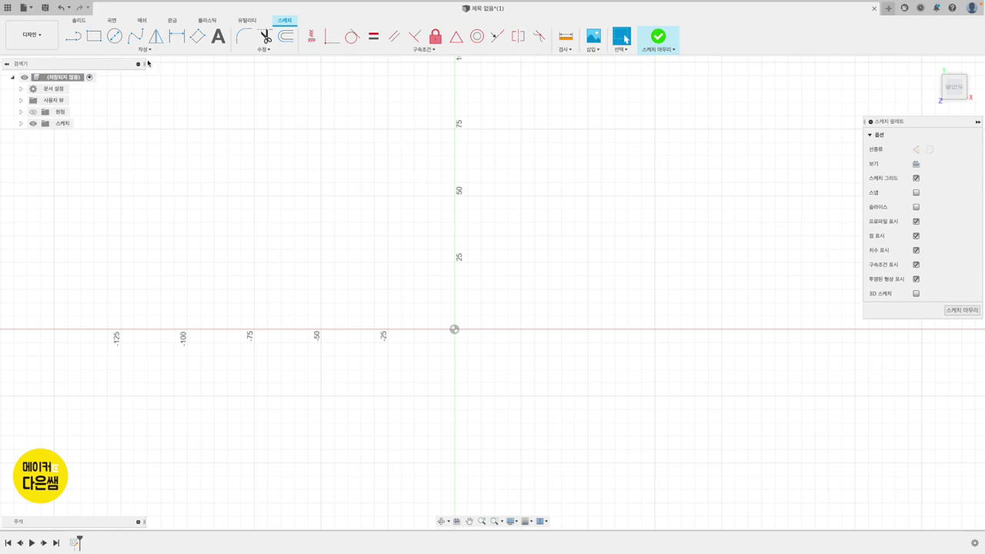
# Step: Draw an 80 mm diameter circle centred on the origin and finish the sketch
pyautogui.click(114, 37)
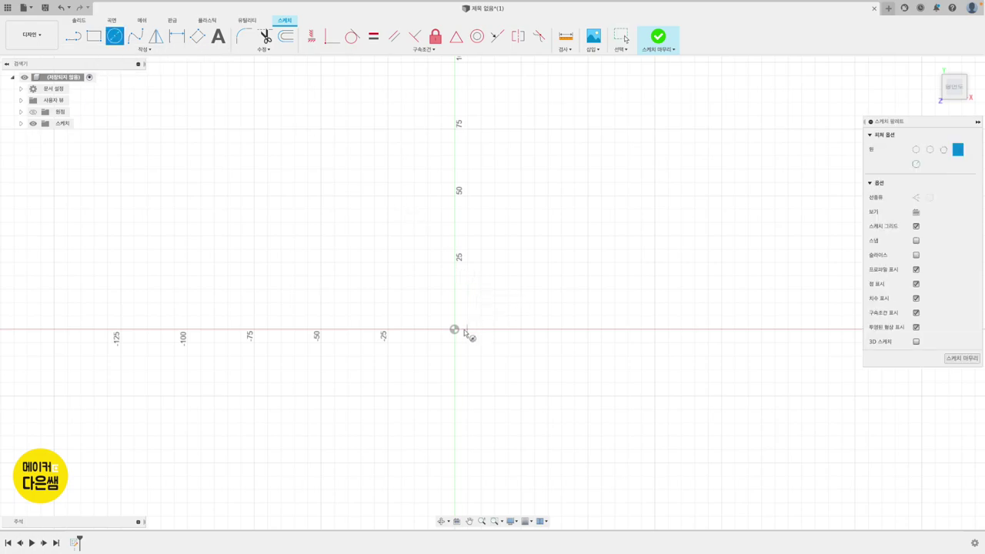
pyautogui.click(454, 330)
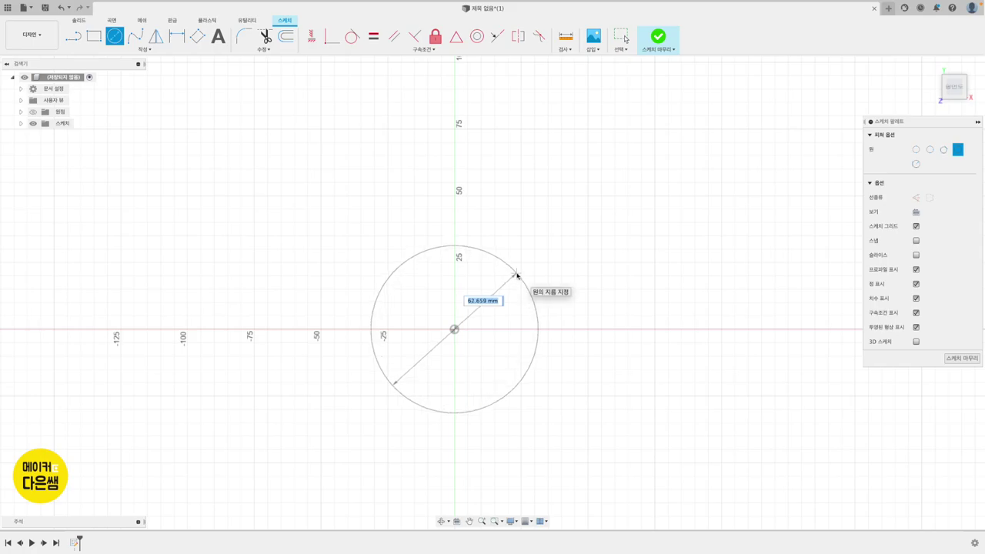
pyautogui.write('80')
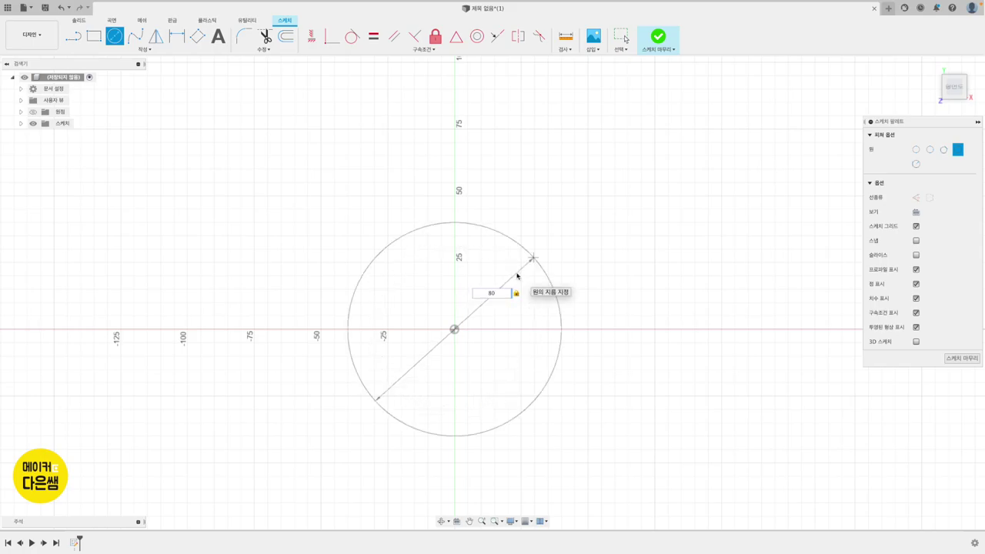
pyautogui.press('Return')
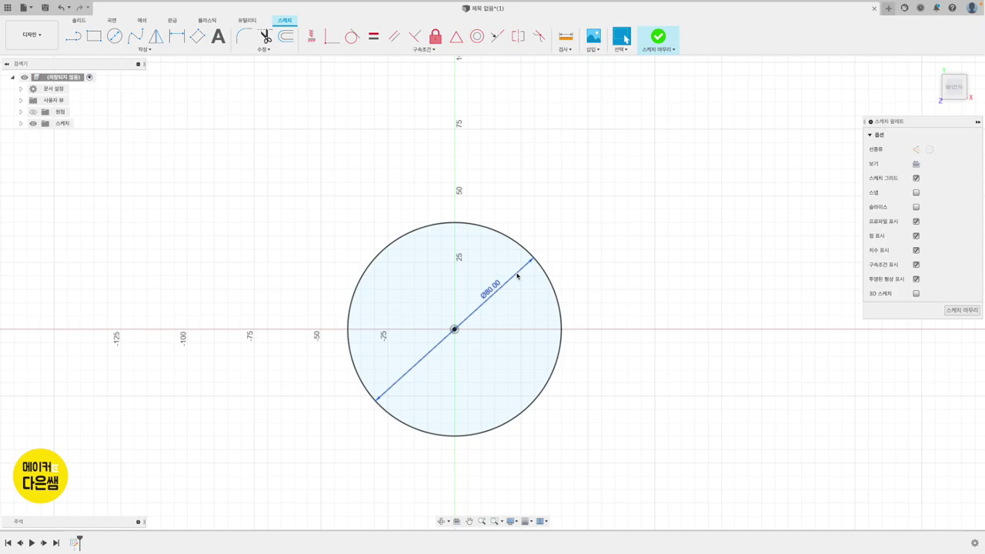
pyautogui.click(659, 42)
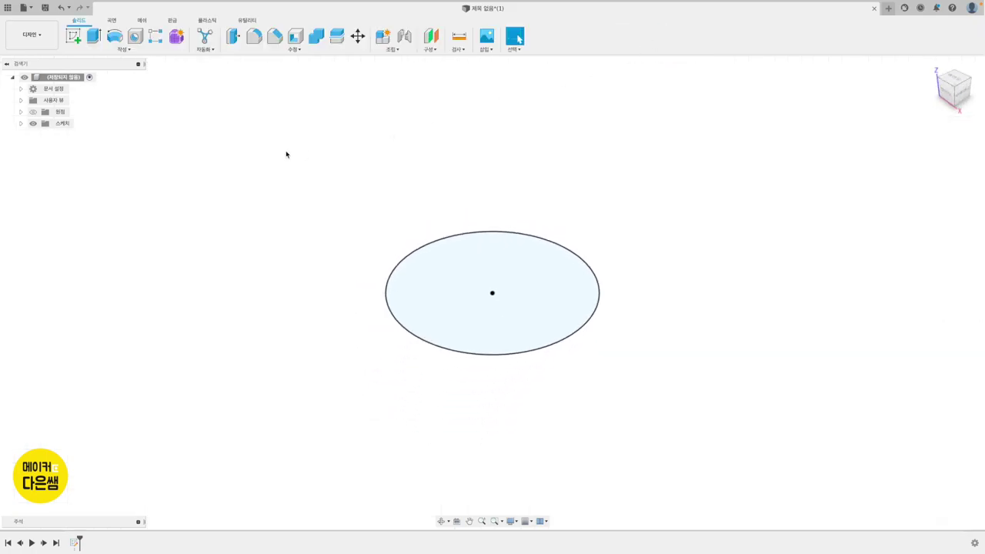
# Step: Extrude the circle 120 mm upward with a 5 degree taper as a new body
pyautogui.click(92, 37)
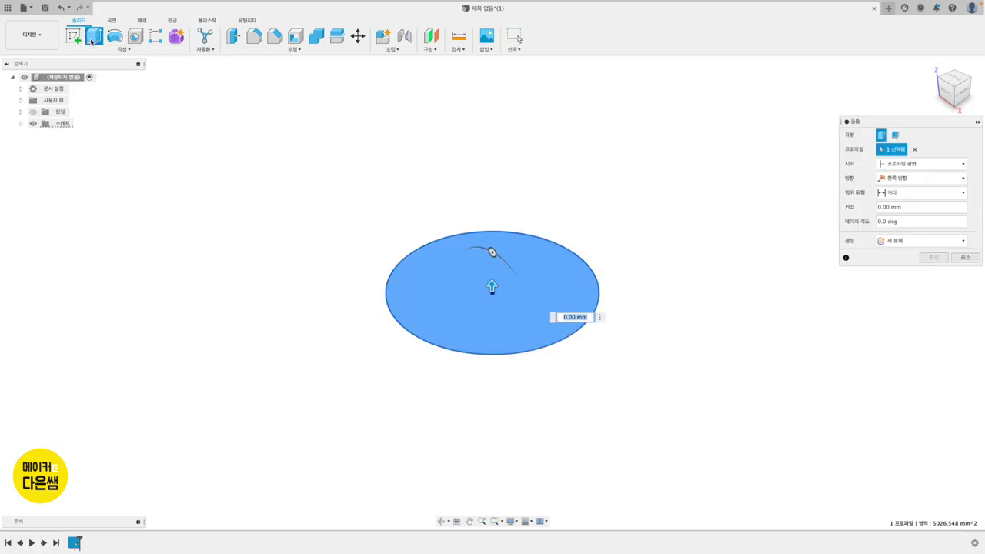
pyautogui.moveTo(492, 286); pyautogui.dragTo(492, 107)
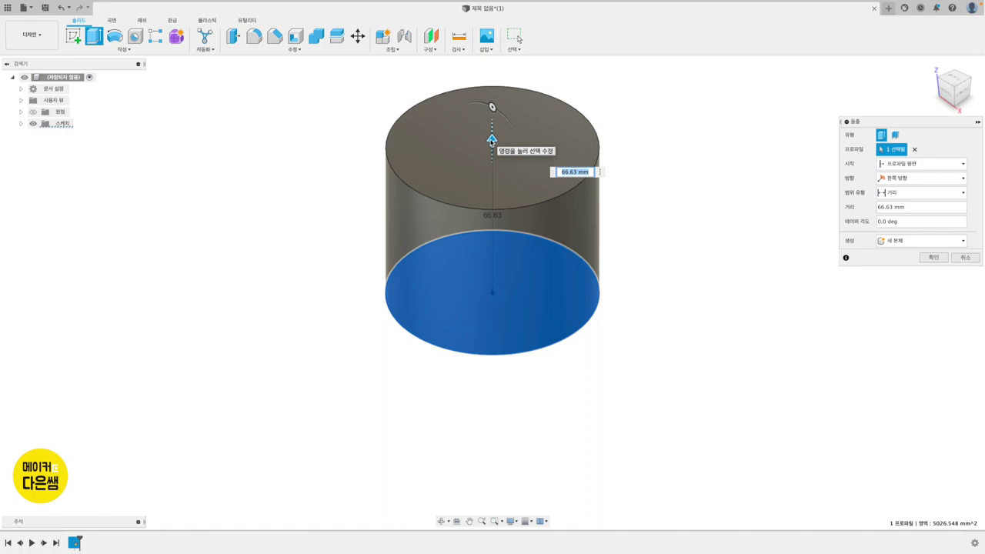
pyautogui.click(879, 222)
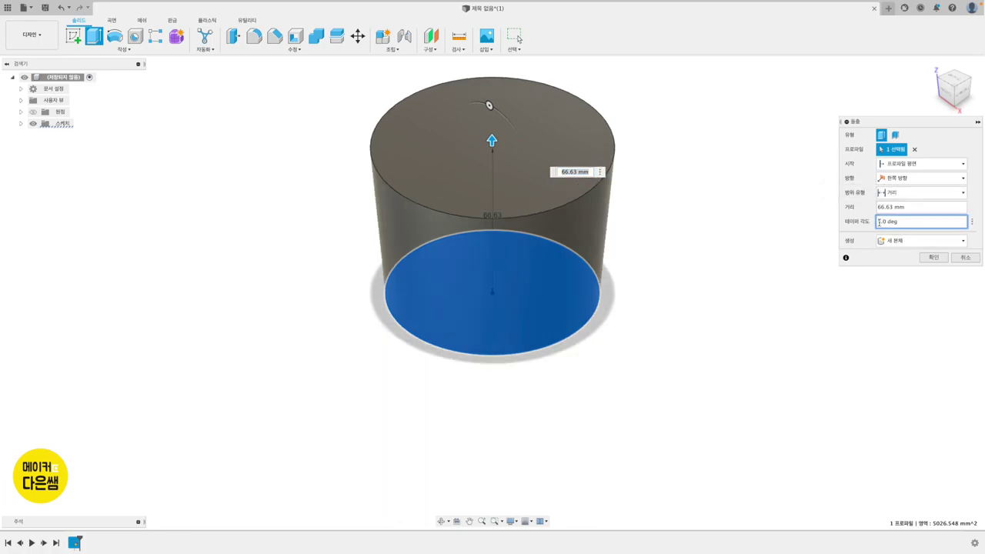
pyautogui.click(875, 207)
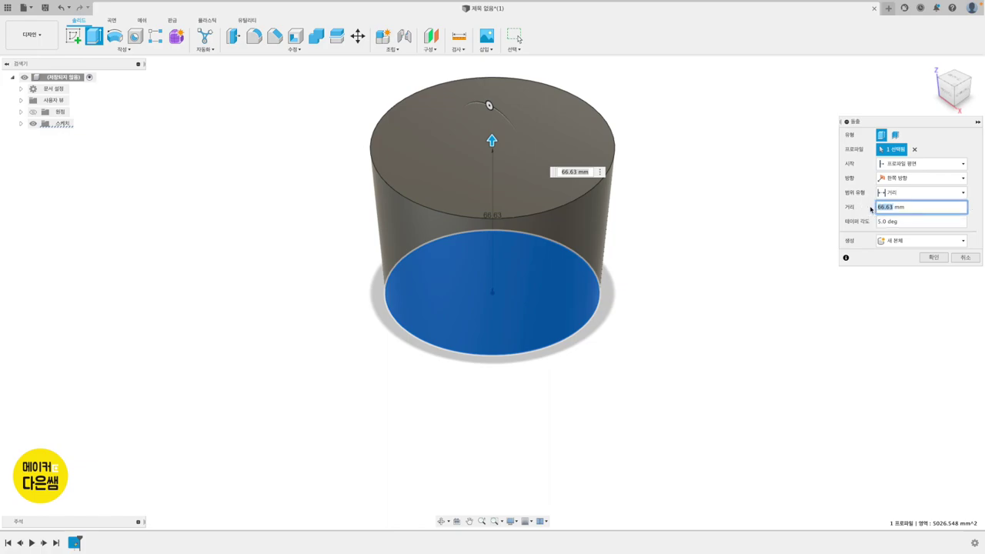
pyautogui.write('120')
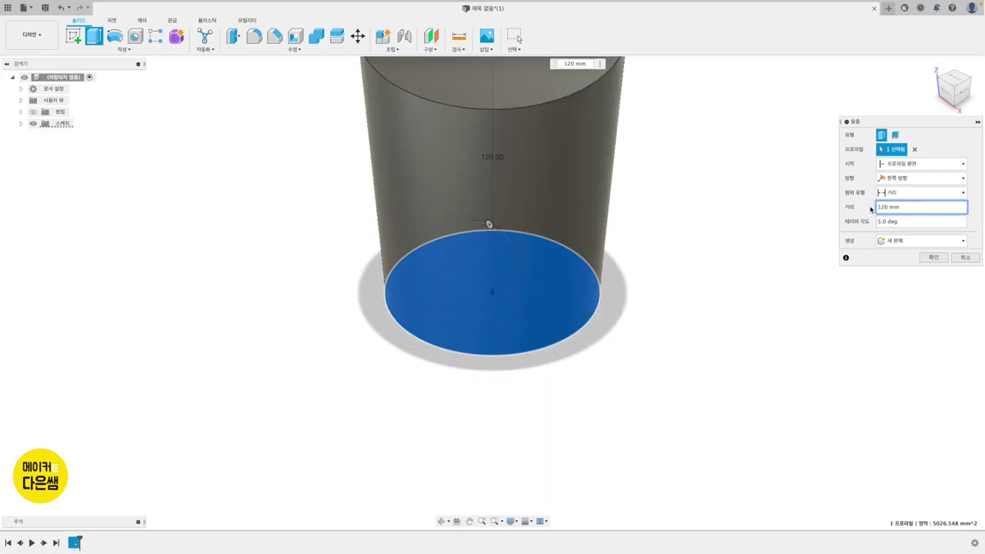
pyautogui.click(932, 259)
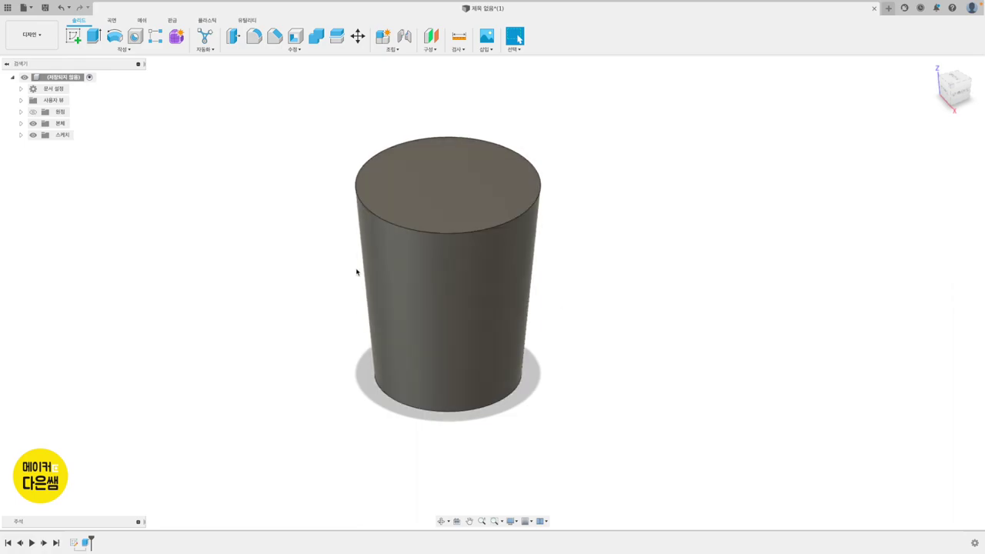
pyautogui.click(600, 312)
# Step: Create a tangent construction plane on the cylinder's curved side face
pyautogui.click(431, 51)
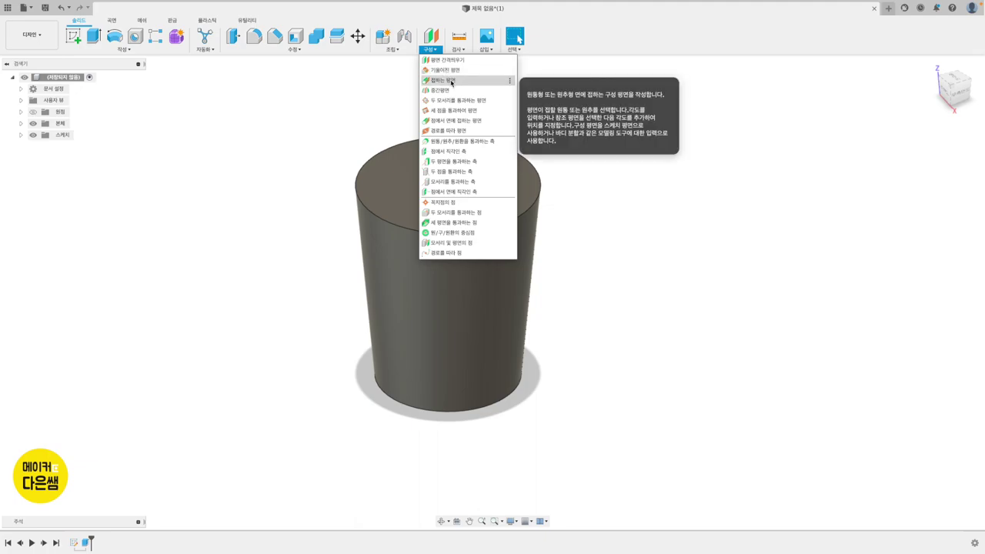
pyautogui.click(452, 81)
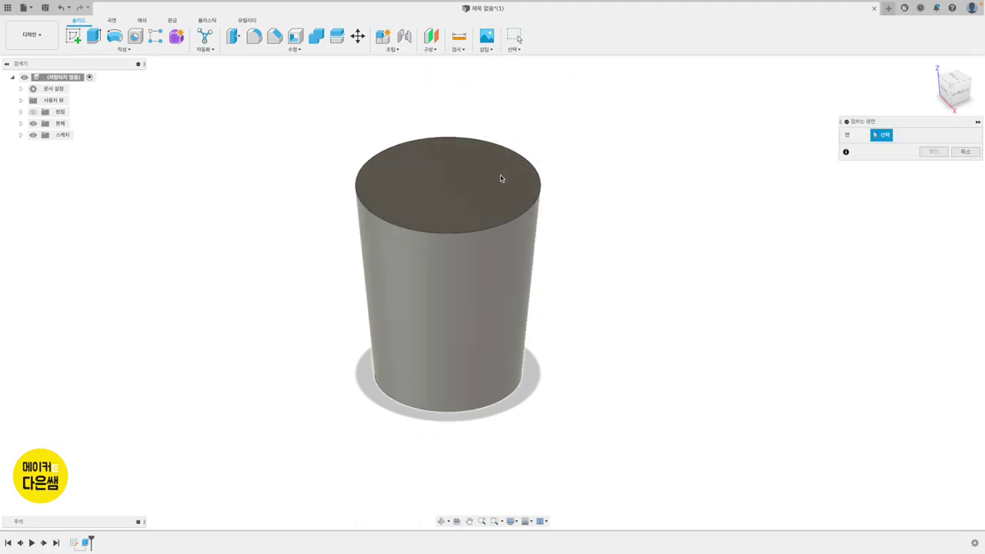
pyautogui.click(449, 291)
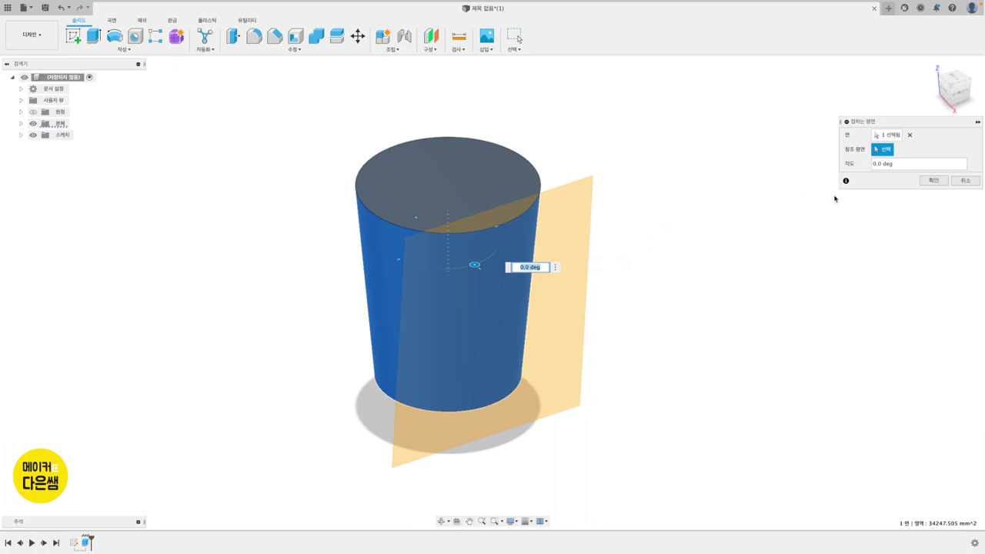
pyautogui.click(933, 181)
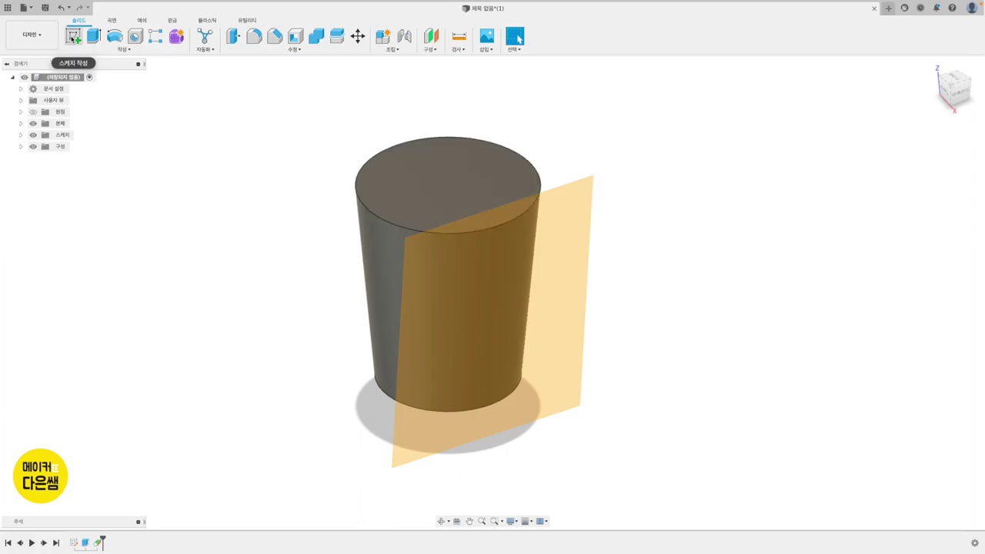
# Step: Start a new sketch on the tangent construction plane
pyautogui.click(71, 37)
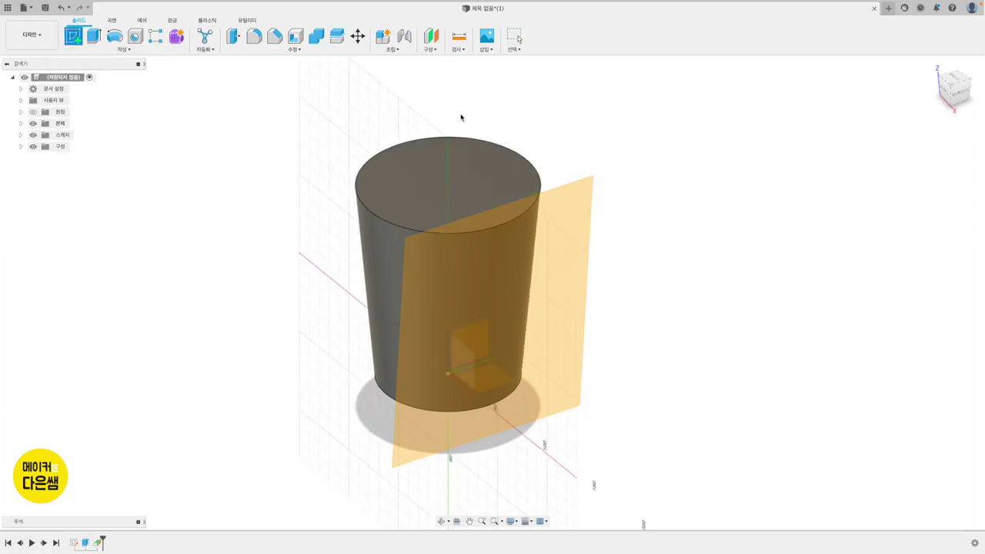
pyautogui.click(560, 202)
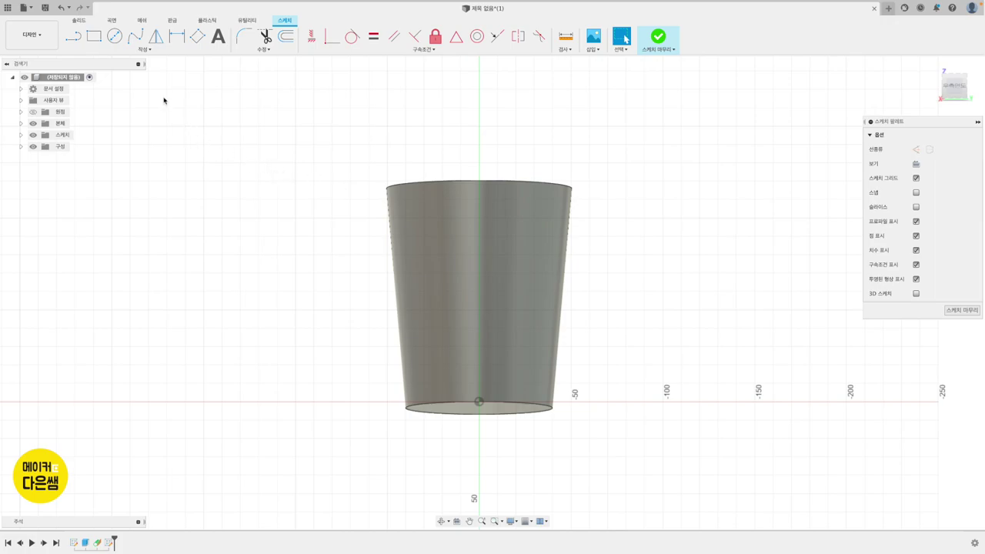
pyautogui.click(145, 50)
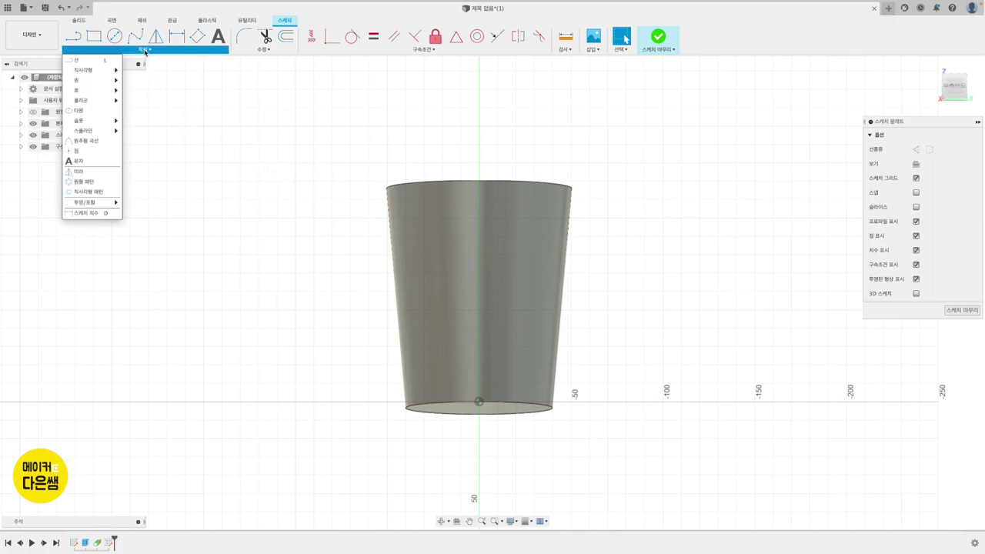
pyautogui.moveTo(91, 121)
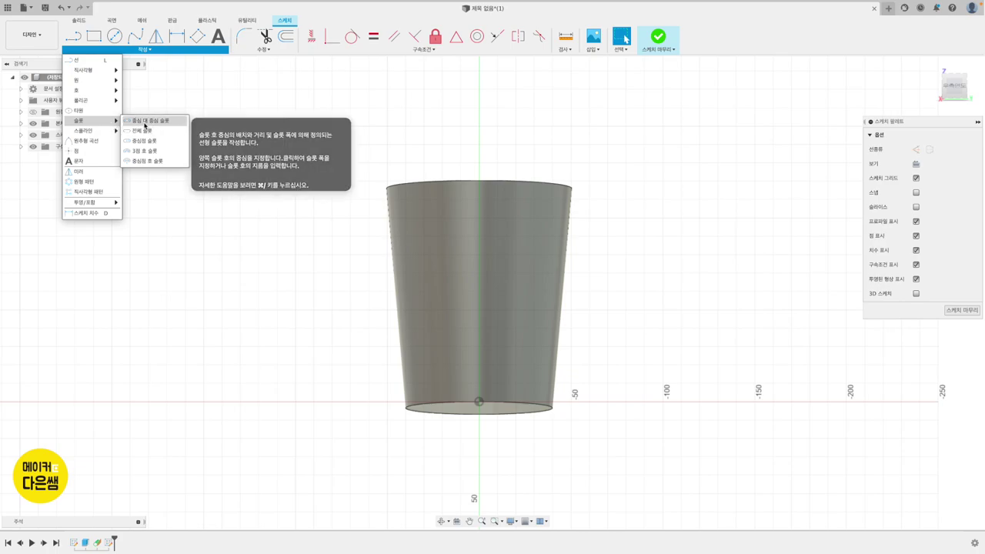
# Step: Draw a vertical center-to-center slot running from near the cup's top to near its bottom
pyautogui.click(144, 124)
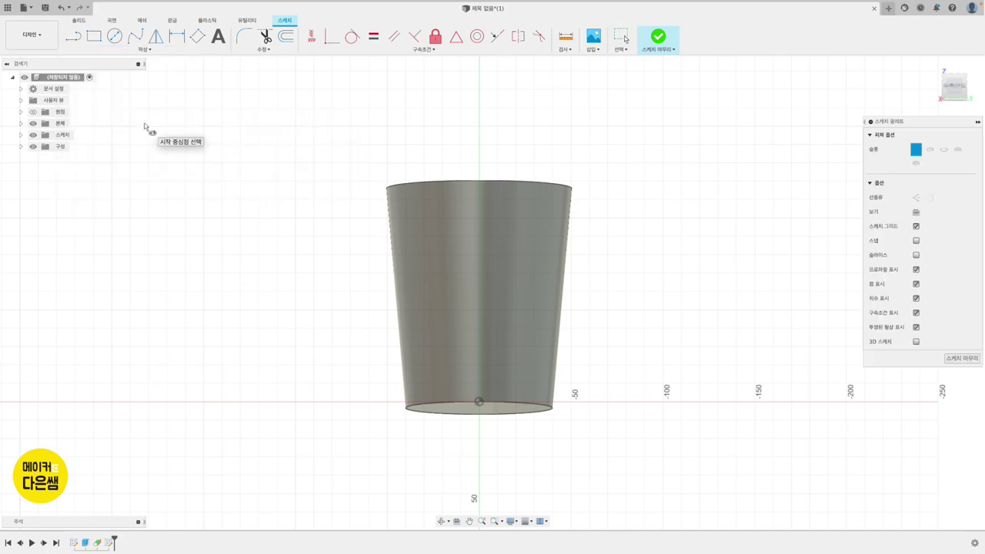
pyautogui.click(482, 229)
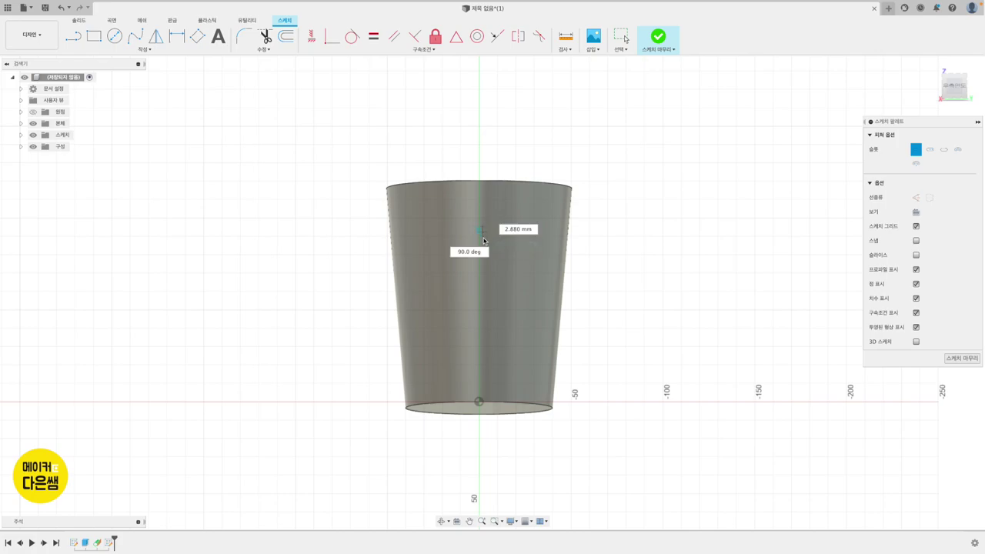
pyautogui.click(483, 363)
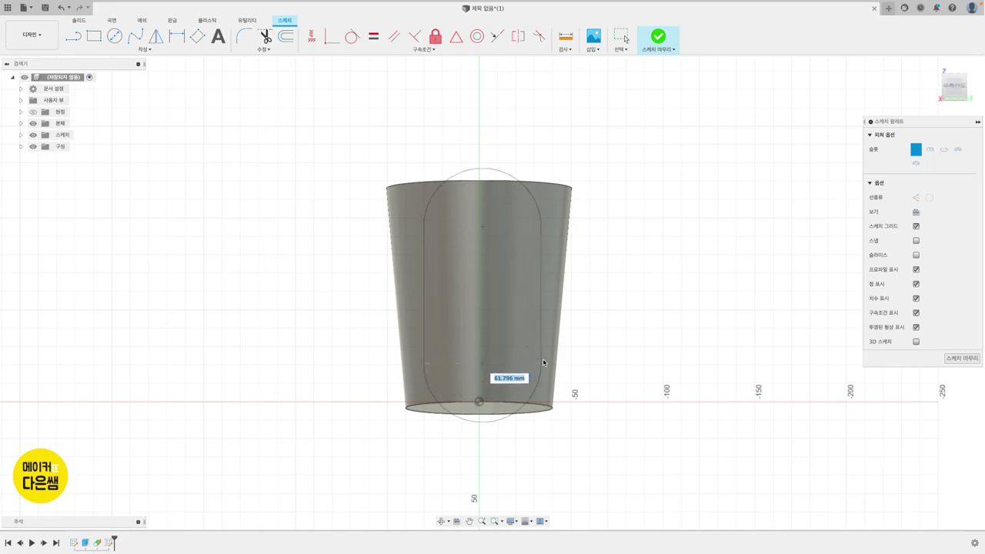
pyautogui.click(504, 348)
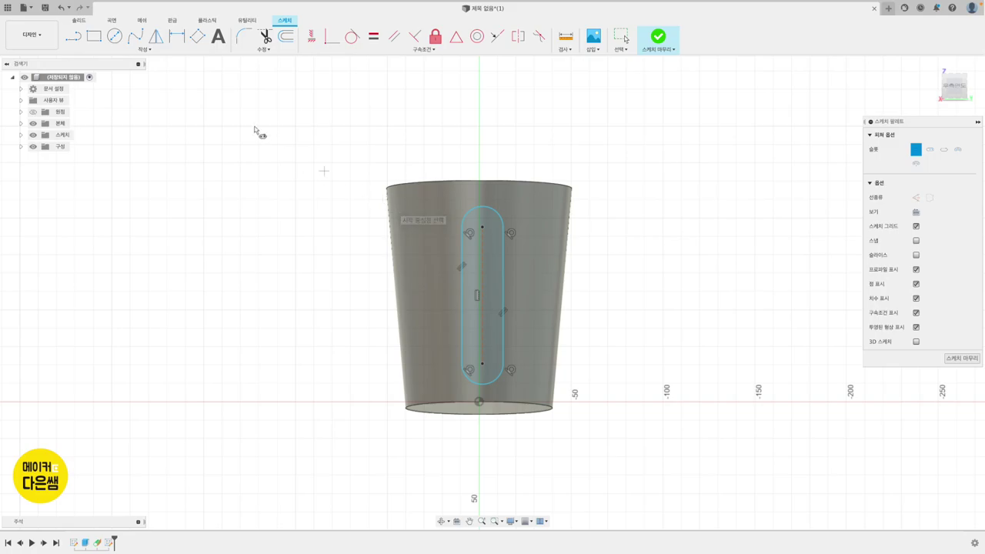
pyautogui.click(179, 38)
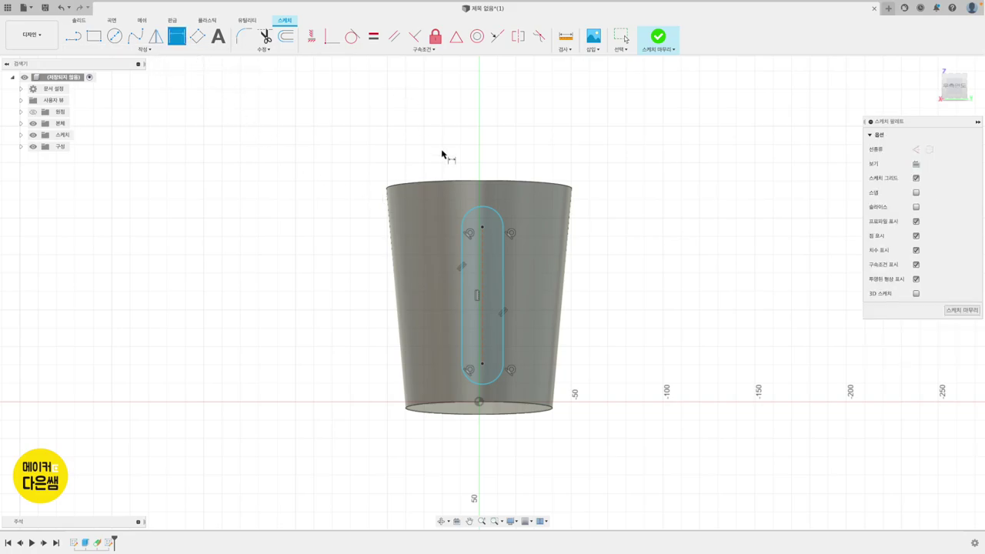
# Step: Dimension the slot with a 5 mm end radius and 60 mm between centres
pyautogui.click(492, 213)
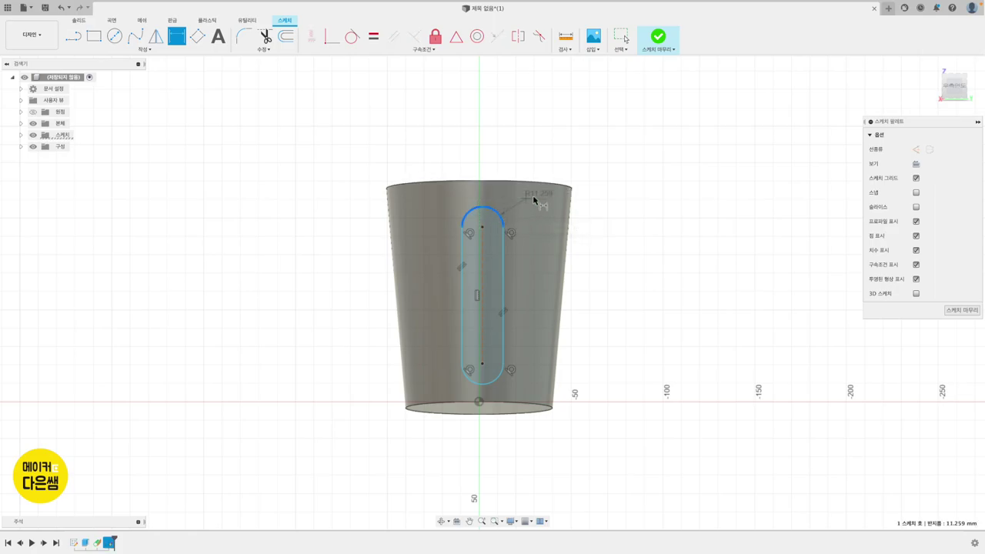
pyautogui.click(596, 216)
pyautogui.write('5')
pyautogui.press('Return')
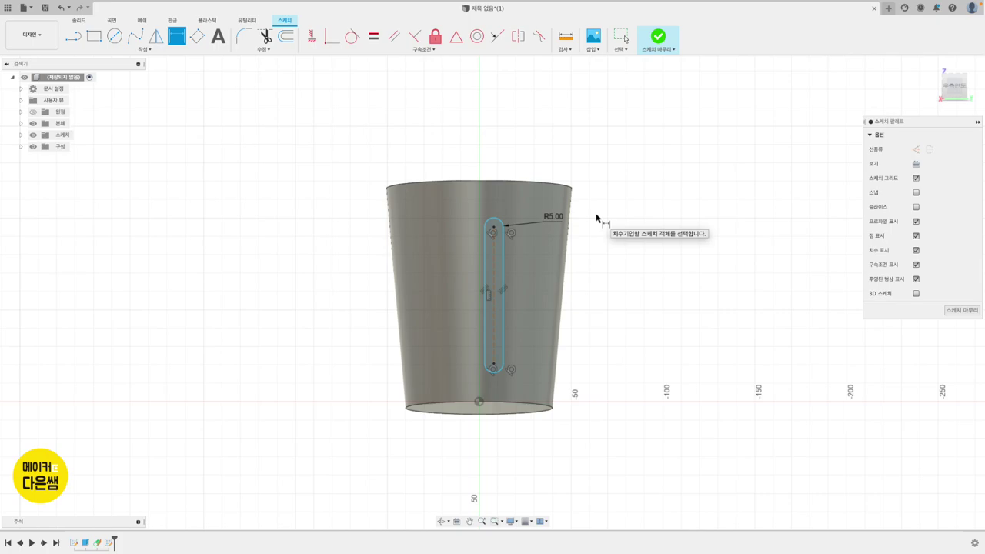
pyautogui.click(493, 227)
pyautogui.click(493, 364)
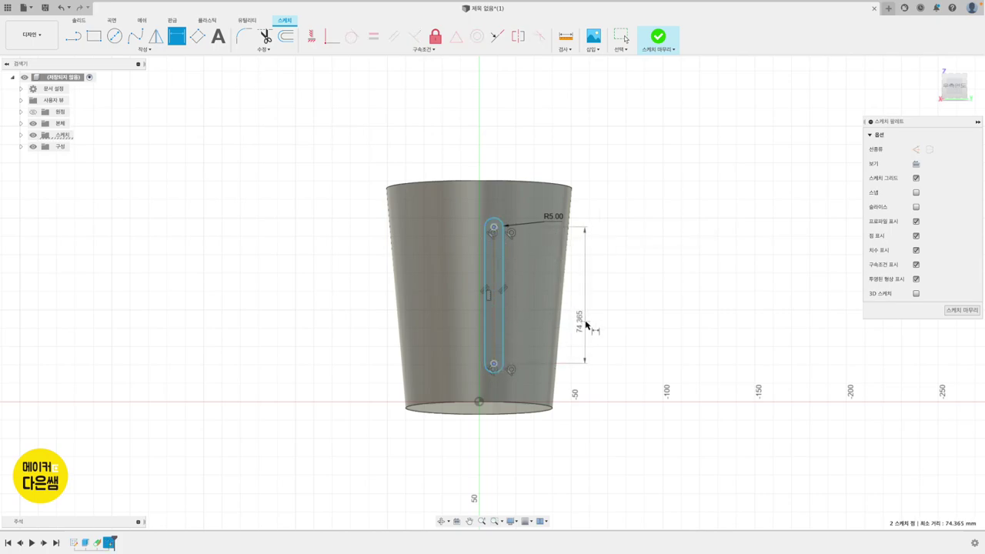
pyautogui.click(586, 326)
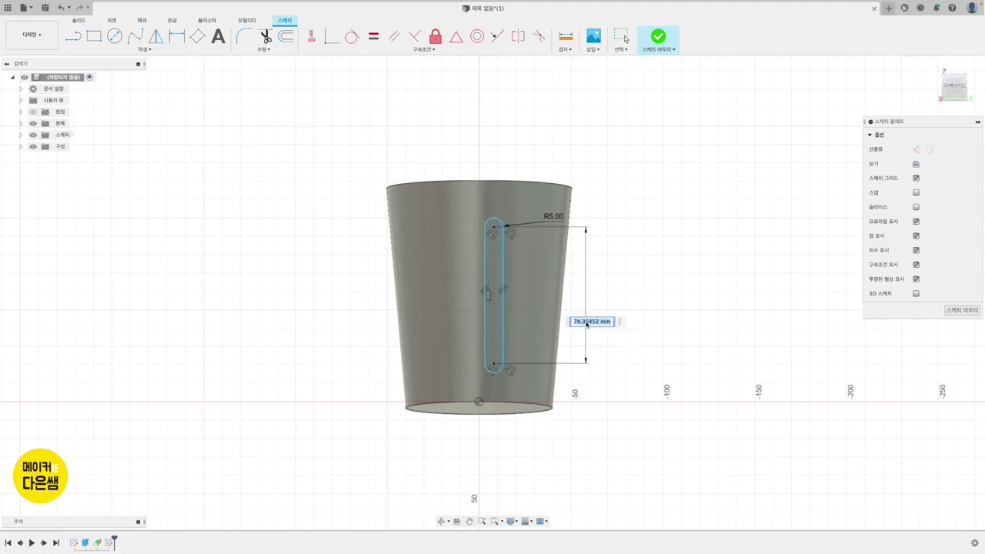
pyautogui.write('60')
pyautogui.press('Return')
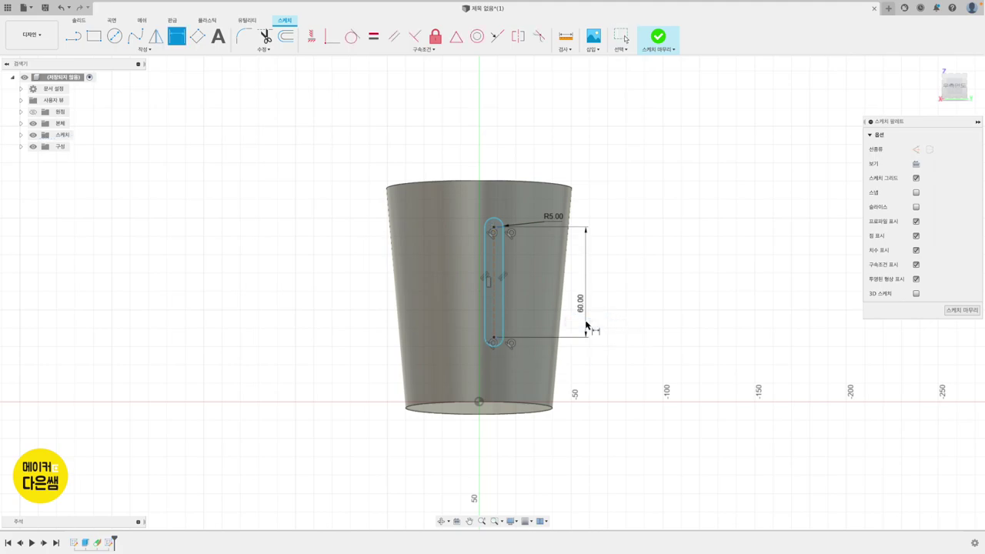
# Step: Place the slot's bottom centre point 30 mm above the origin
pyautogui.click(495, 339)
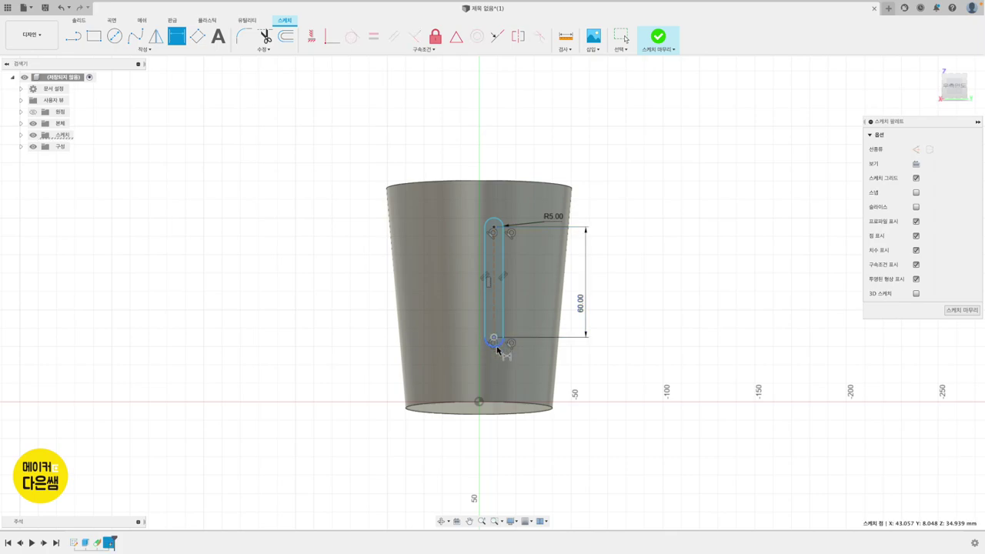
pyautogui.click(479, 403)
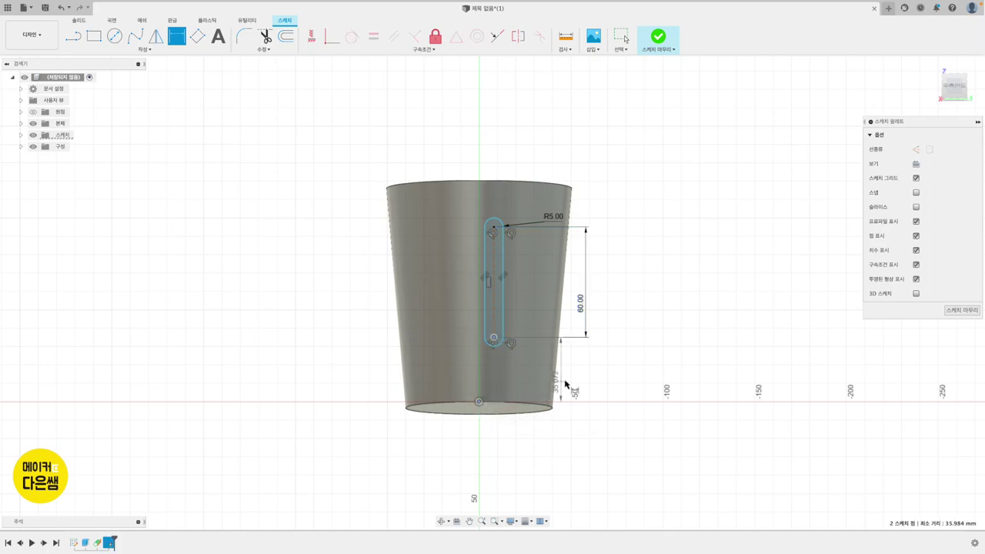
pyautogui.click(585, 375)
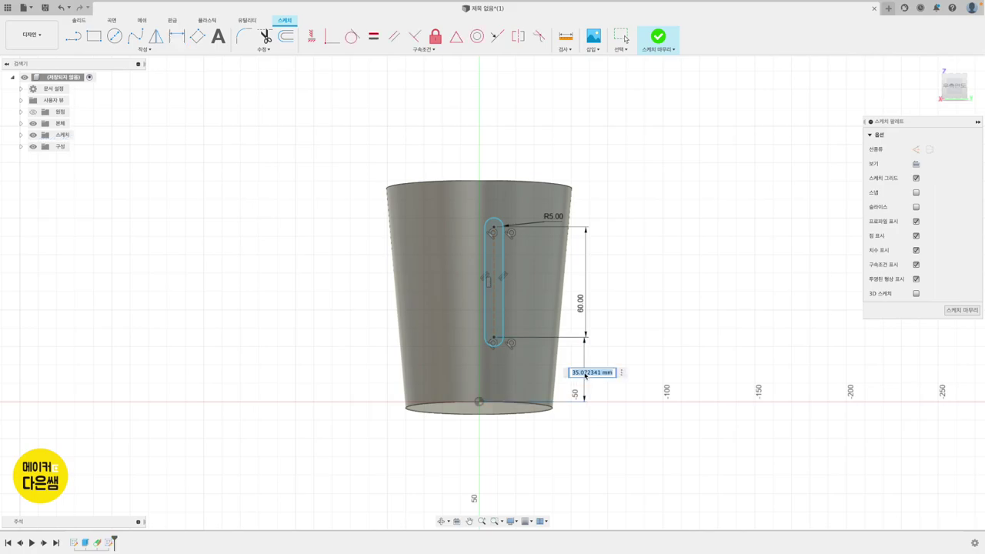
pyautogui.write('30')
pyautogui.press('Return')
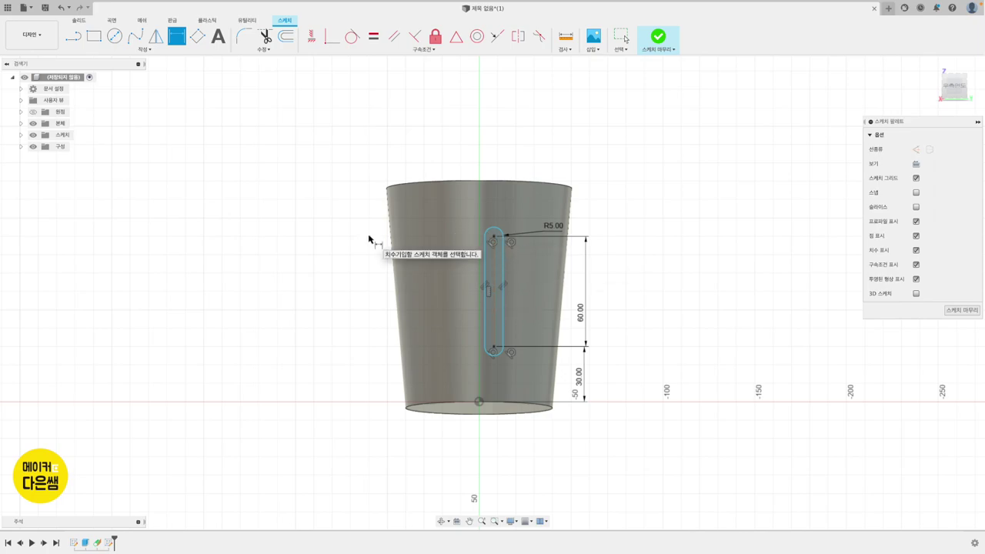
# Step: Align the slot's lower centre vertically with the origin and finish the sketch
pyautogui.press('Escape')
pyautogui.moveTo(504, 295)
pyautogui.mouseDown()
pyautogui.moveTo(556, 297)
pyautogui.moveTo(510, 300)
pyautogui.moveTo(522, 300)
pyautogui.mouseUp()
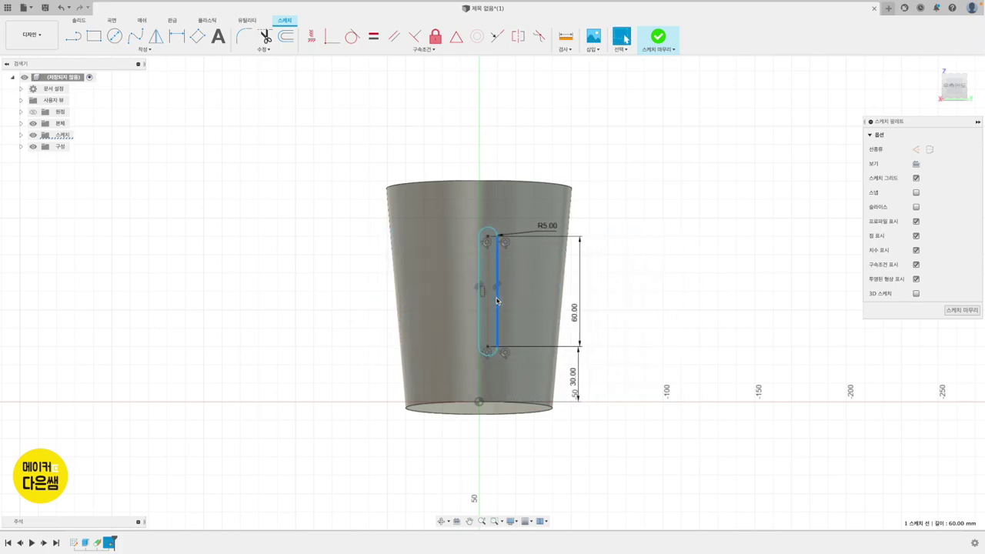
pyautogui.click(312, 37)
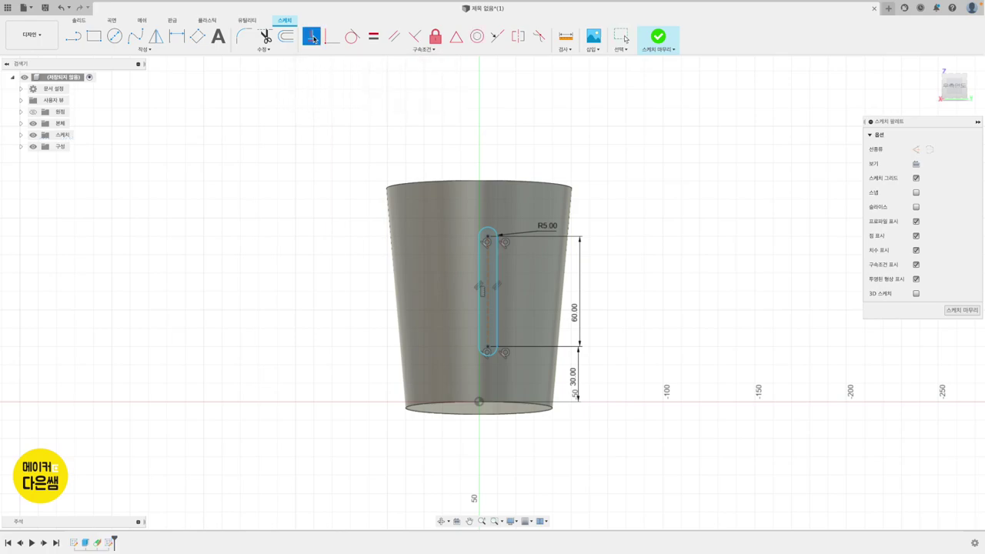
pyautogui.click(487, 347)
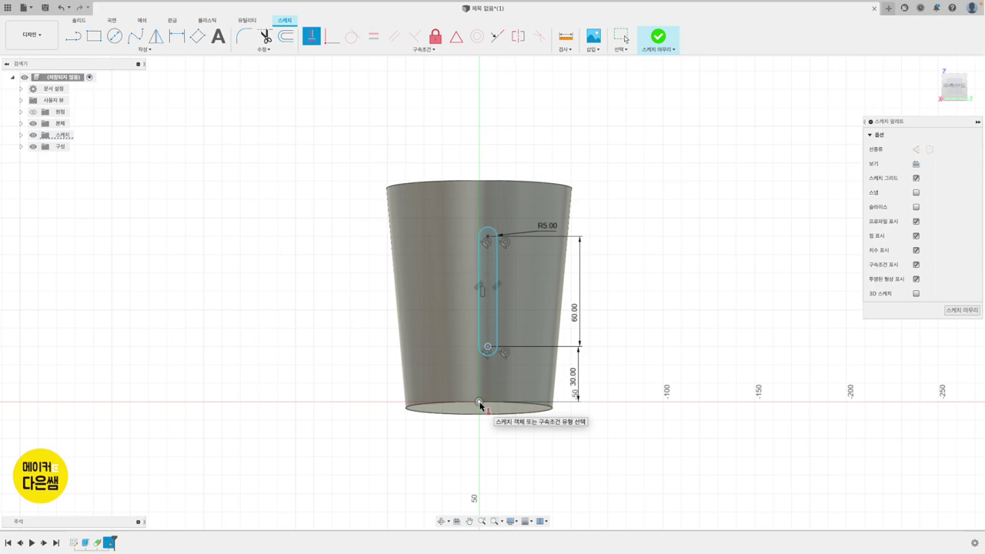
pyautogui.click(479, 402)
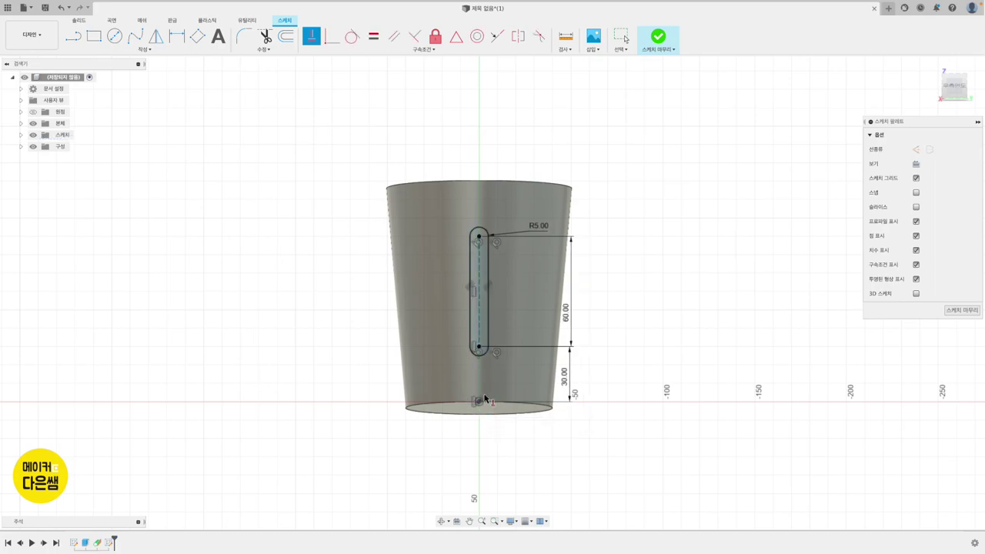
pyautogui.press('Escape')
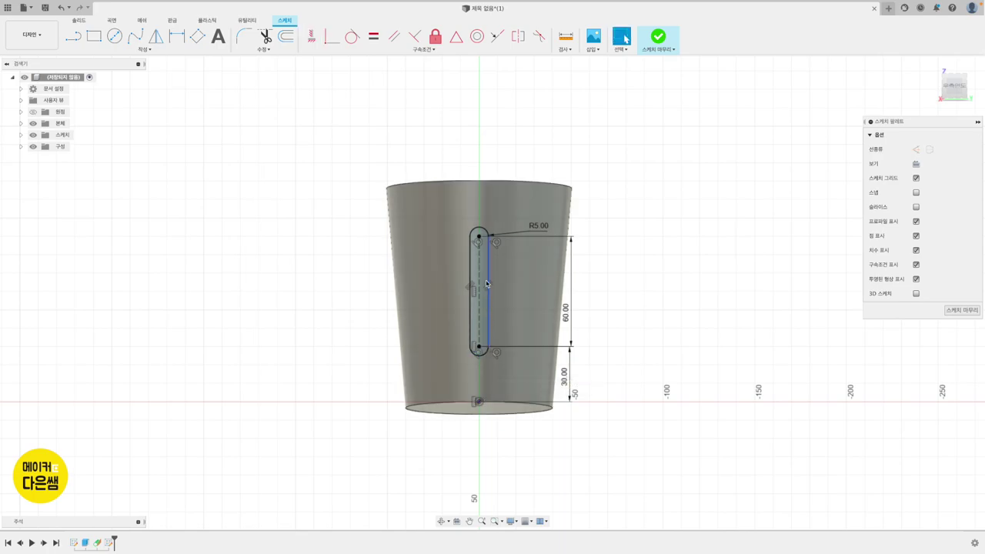
pyautogui.click(487, 338)
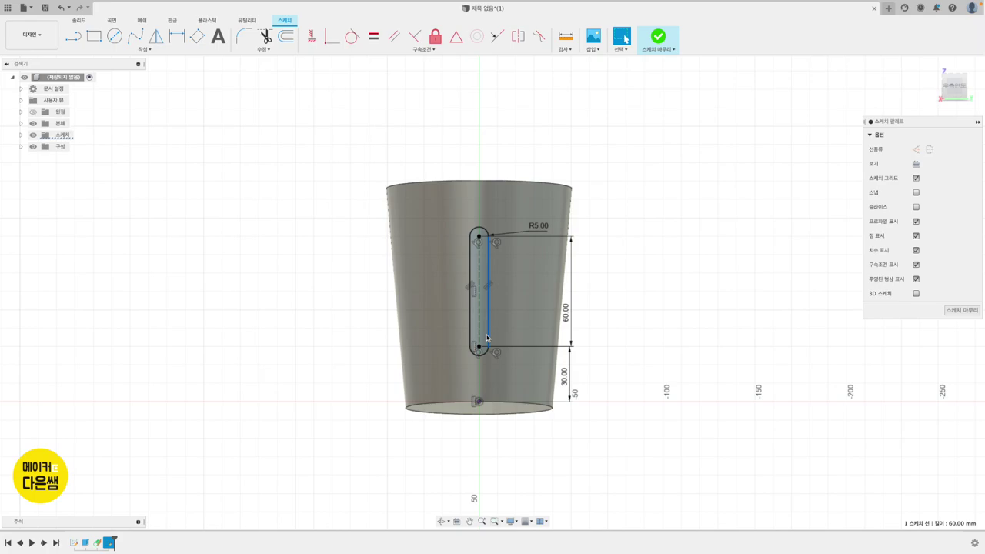
pyautogui.click(624, 280)
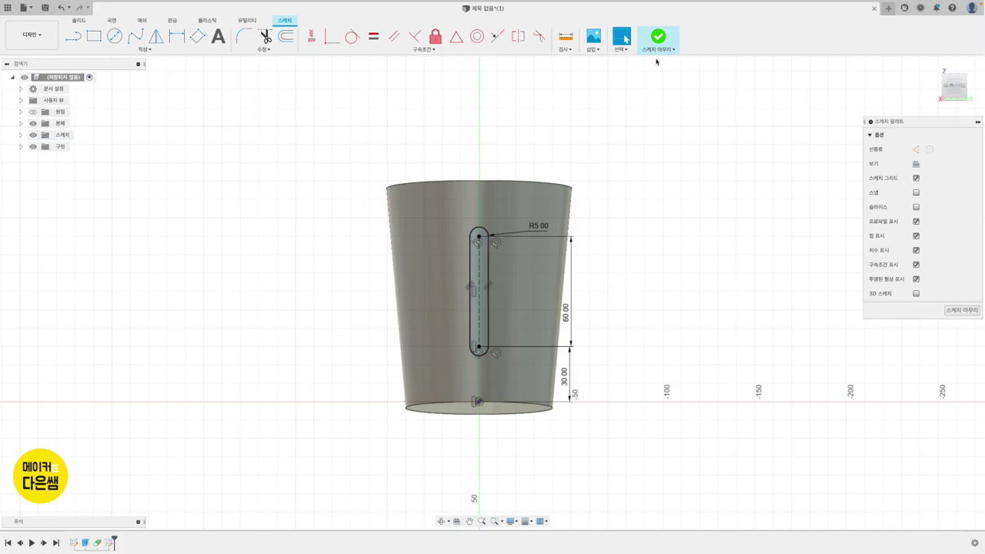
pyautogui.click(658, 38)
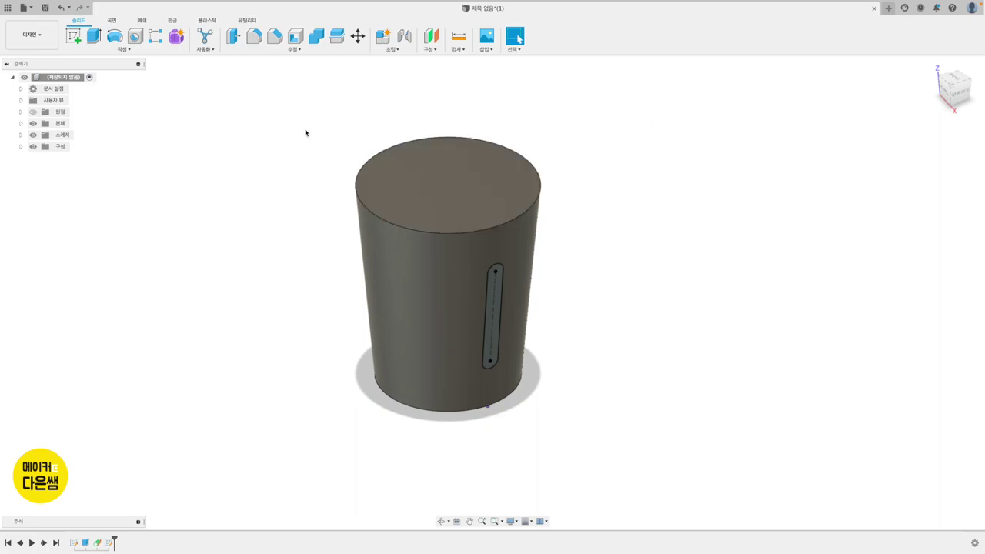
# Step: Cut the slot profile 2 mm into the cup wall with a -5 degree taper
pyautogui.click(93, 37)
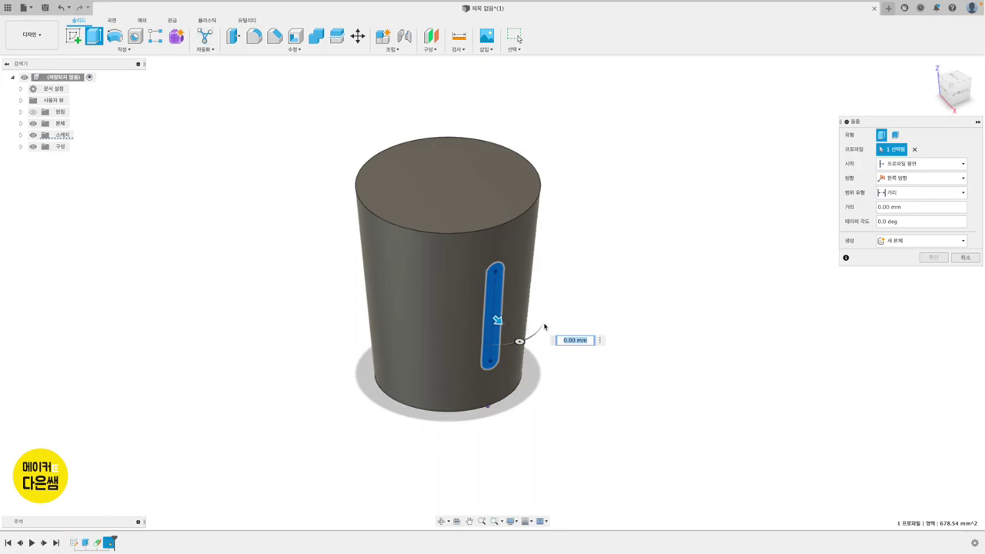
pyautogui.moveTo(497, 319)
pyautogui.mouseDown()
pyautogui.moveTo(521, 342)
pyautogui.moveTo(481, 307)
pyautogui.mouseUp()
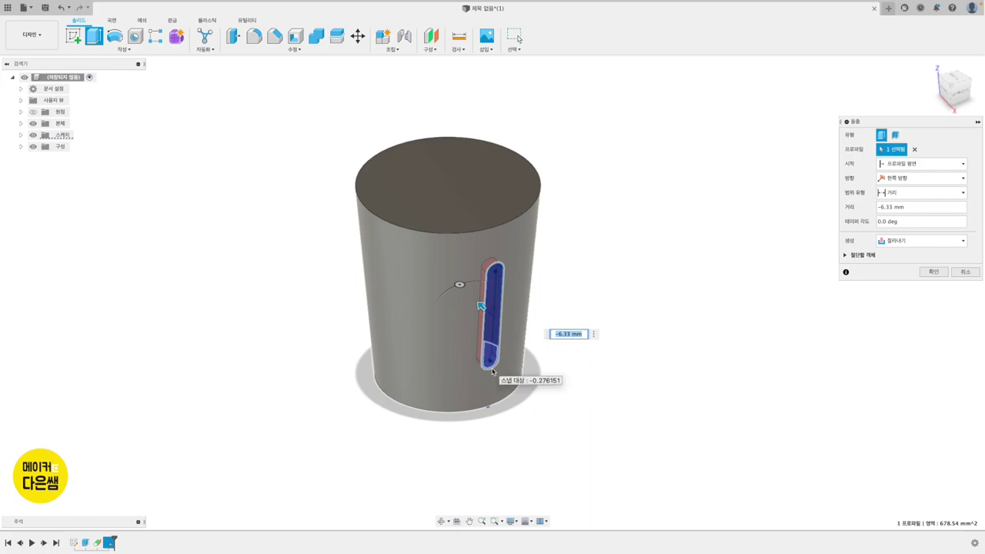
pyautogui.click(880, 222)
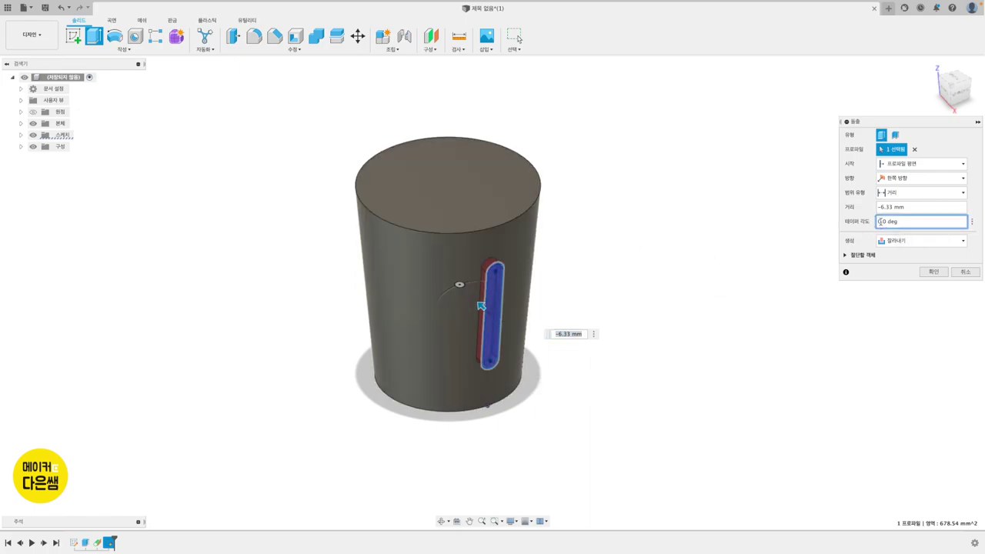
pyautogui.write('-5')
pyautogui.doubleClick(892, 206)
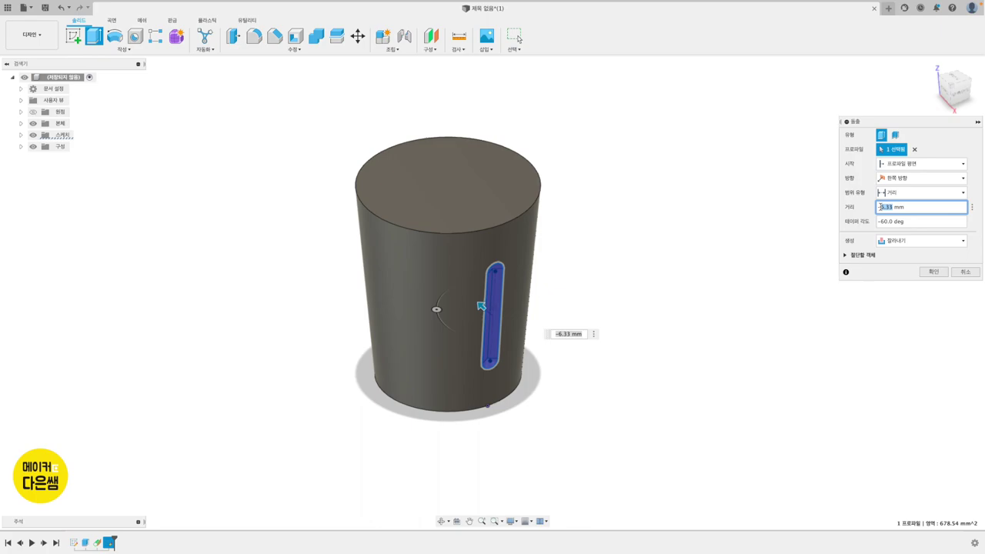
pyautogui.write('2')
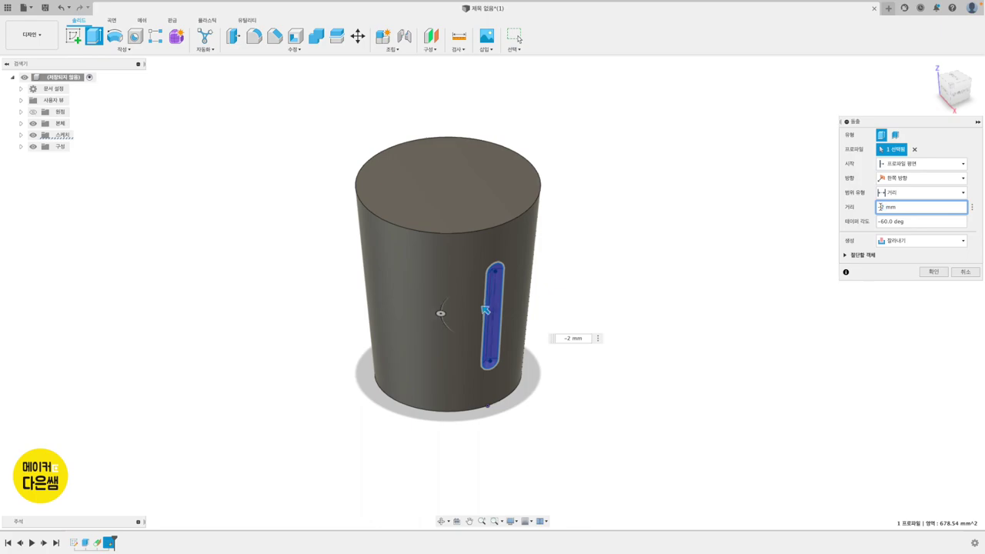
pyautogui.click(933, 274)
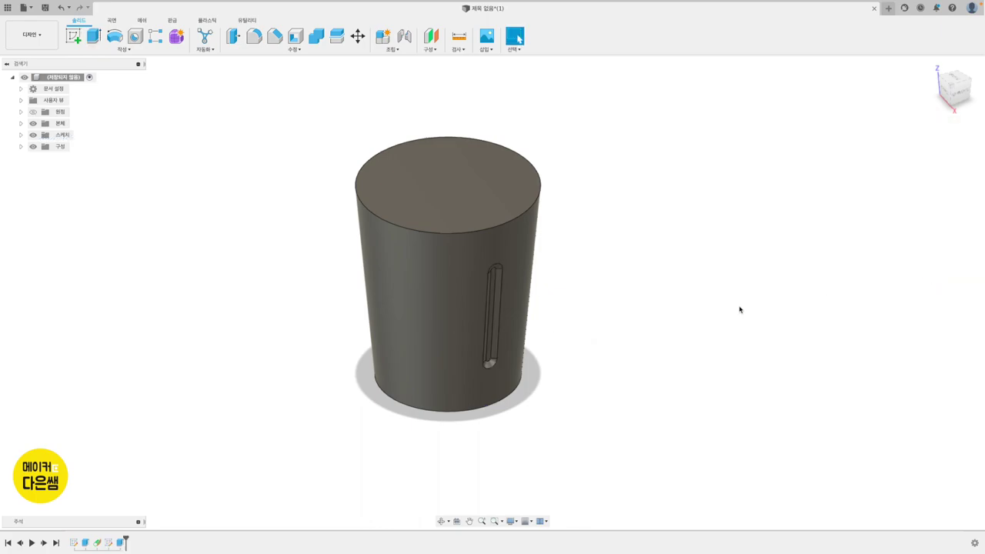
# Step: View the slotted cup from the front, zoomed out, with the Create menu open
pyautogui.press('F6')
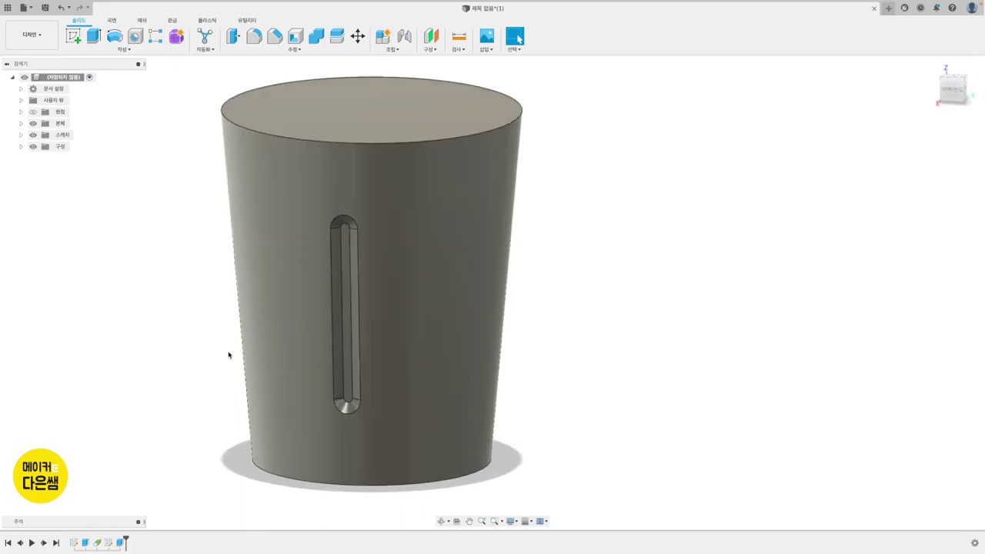
pyautogui.scroll(-2, 669, 304)
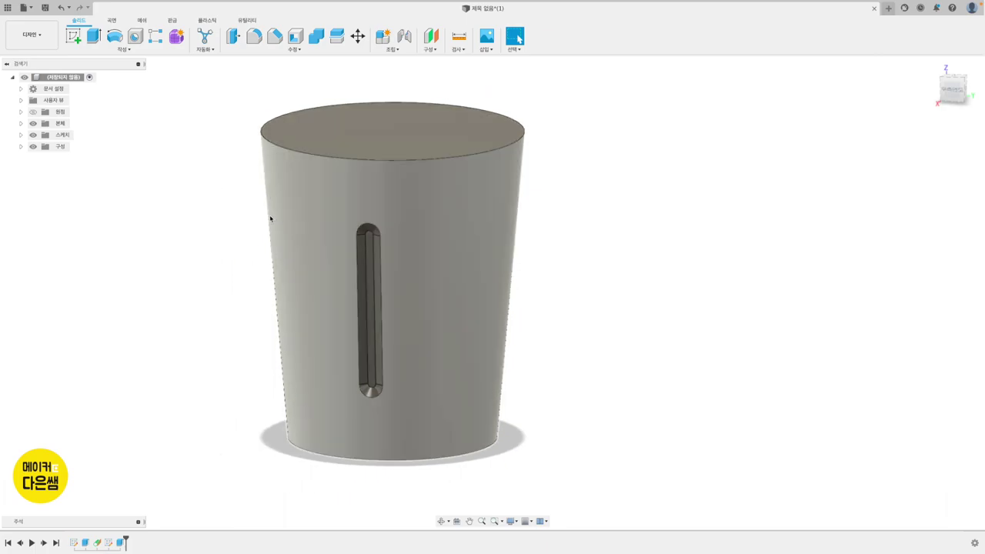
pyautogui.click(125, 50)
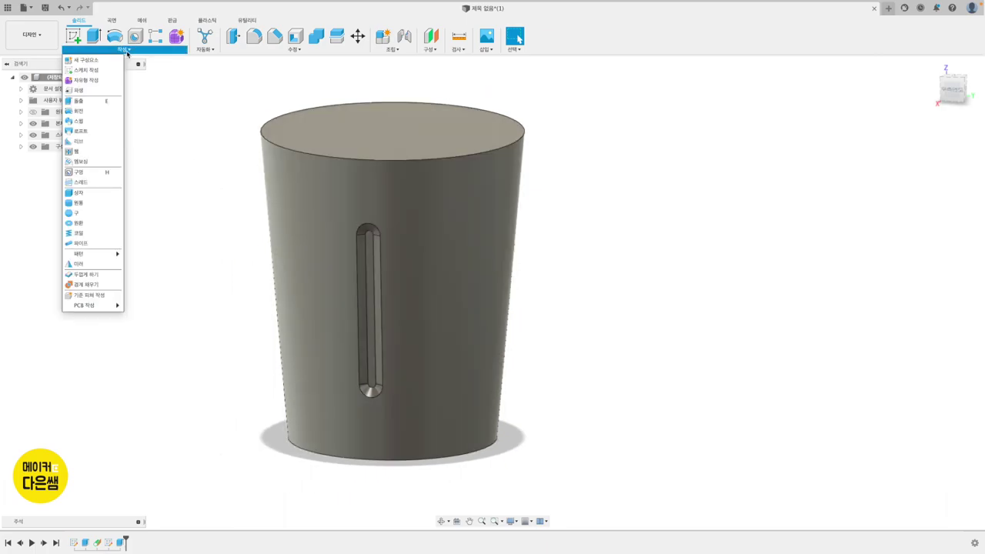
pyautogui.moveTo(84, 253)
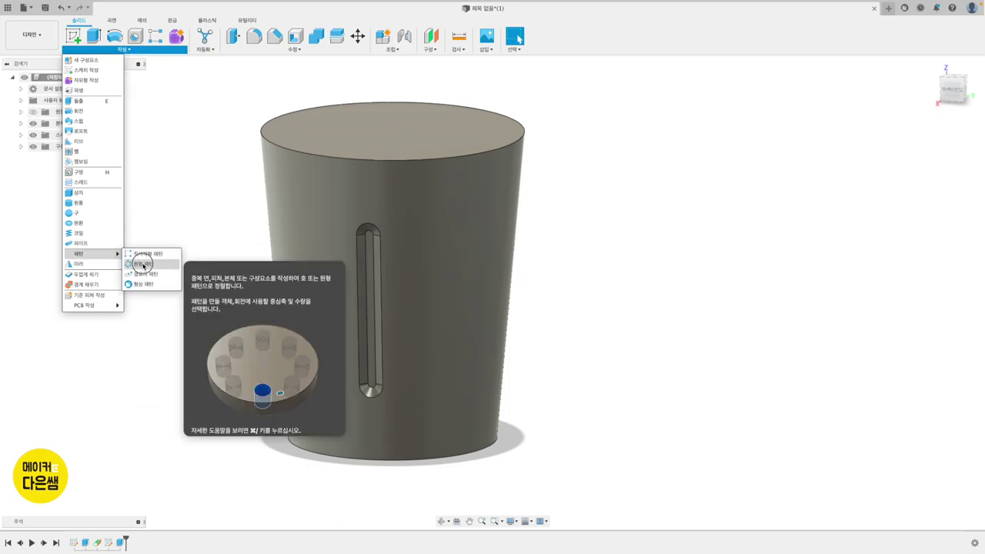
# Step: Set up a Features-type circular pattern of the slot cut, using the cup's top rim as axis
pyautogui.click(143, 265)
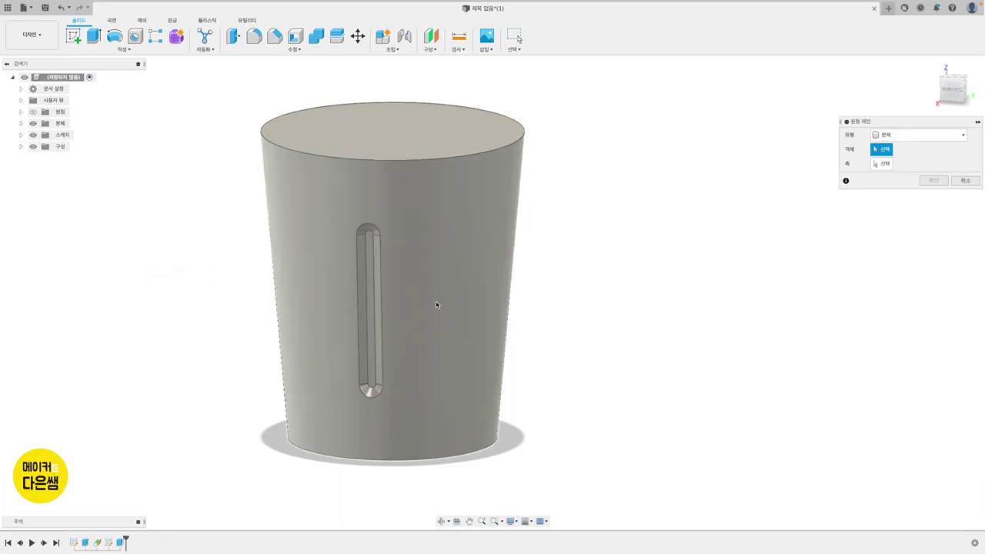
pyautogui.click(916, 136)
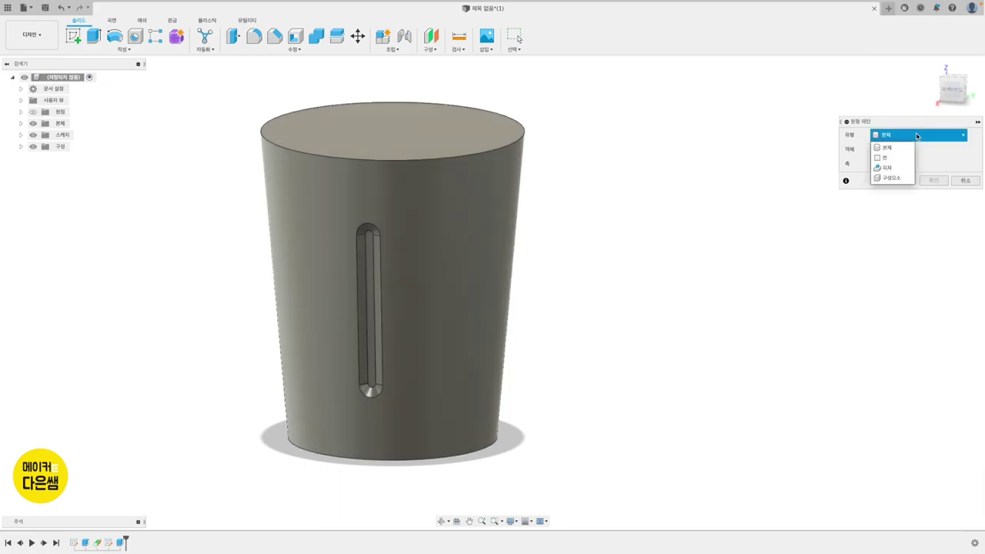
pyautogui.click(889, 167)
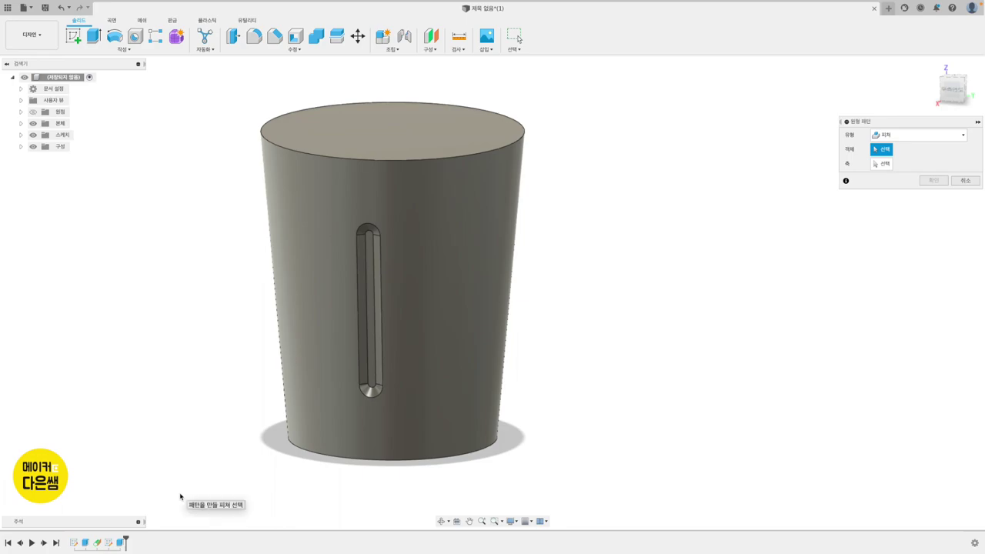
pyautogui.click(120, 543)
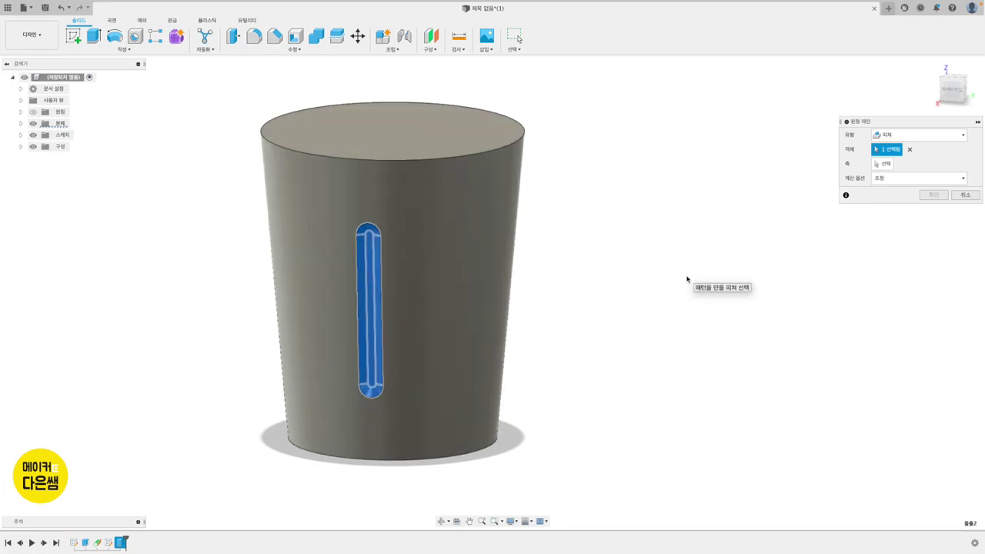
pyautogui.click(886, 167)
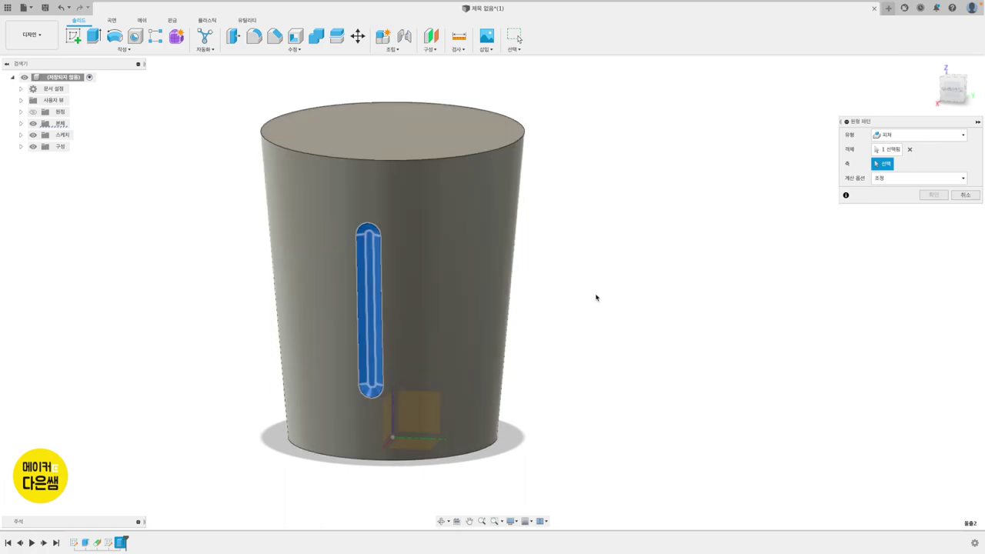
pyautogui.click(520, 143)
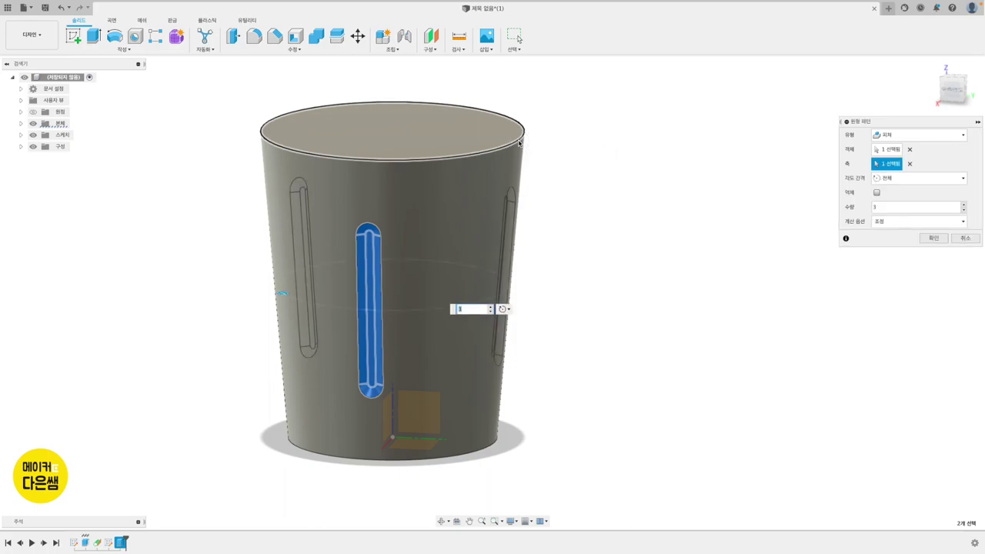
# Step: Raise the circular pattern quantity to 15 slots and apply it
pyautogui.write('4')
pyautogui.click(492, 307)
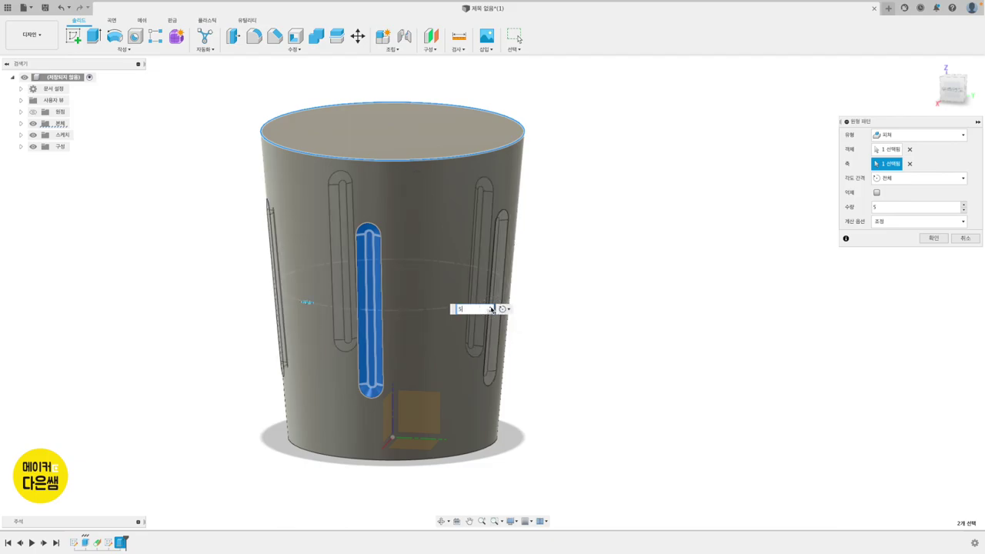
pyautogui.click(491, 307)
pyautogui.click(492, 307)
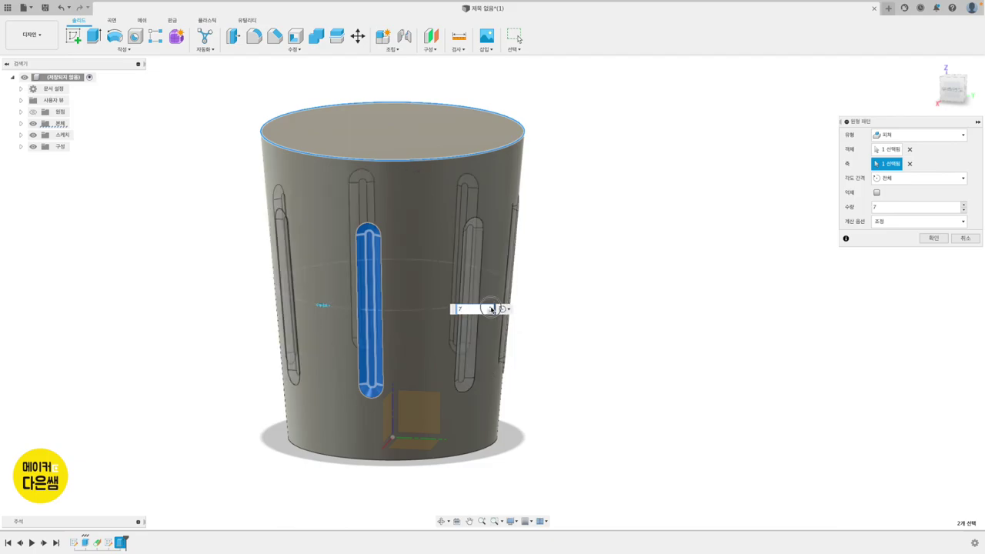
pyautogui.click(491, 307)
pyautogui.click(492, 307)
pyautogui.click(492, 307)
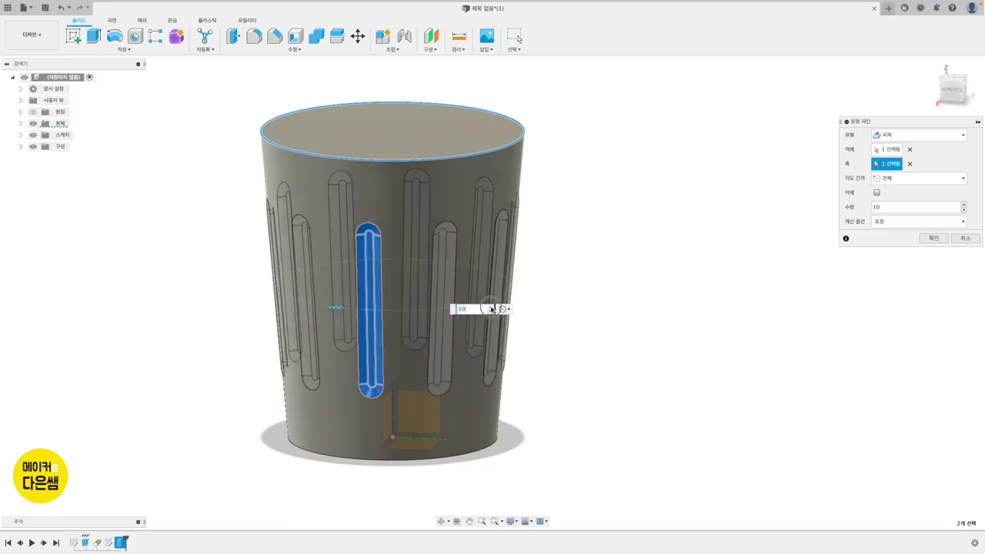
pyautogui.click(492, 307)
pyautogui.click(492, 307)
pyautogui.click(491, 307)
pyautogui.click(492, 307)
pyautogui.click(492, 307)
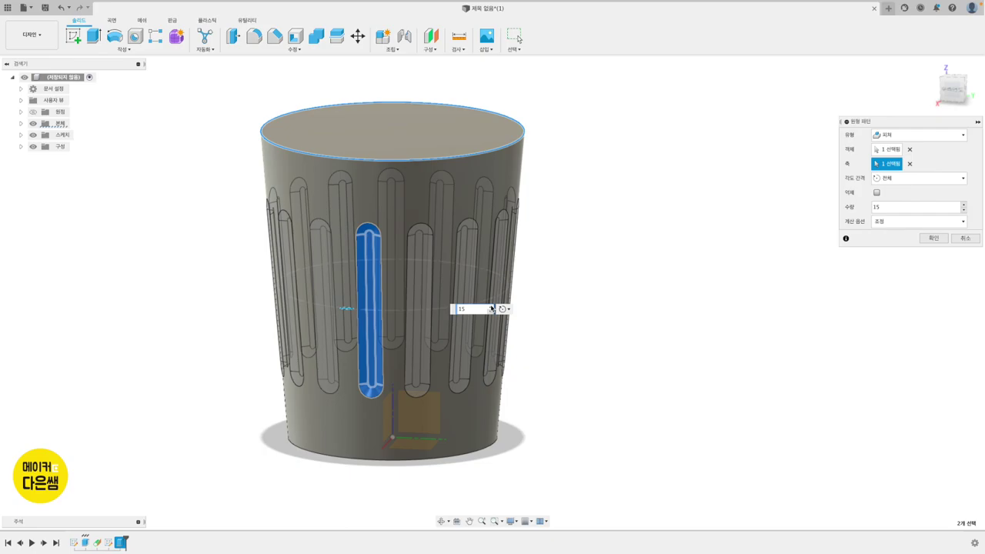
pyautogui.click(929, 240)
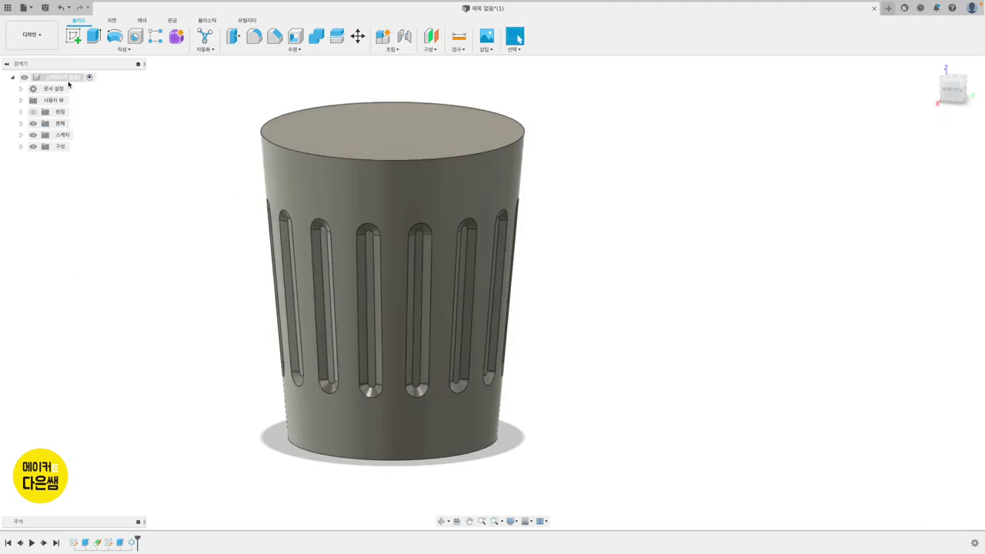
# Step: Sketch on the front plane and draw two small circles at the cup's upper and bottom edges
pyautogui.click(76, 38)
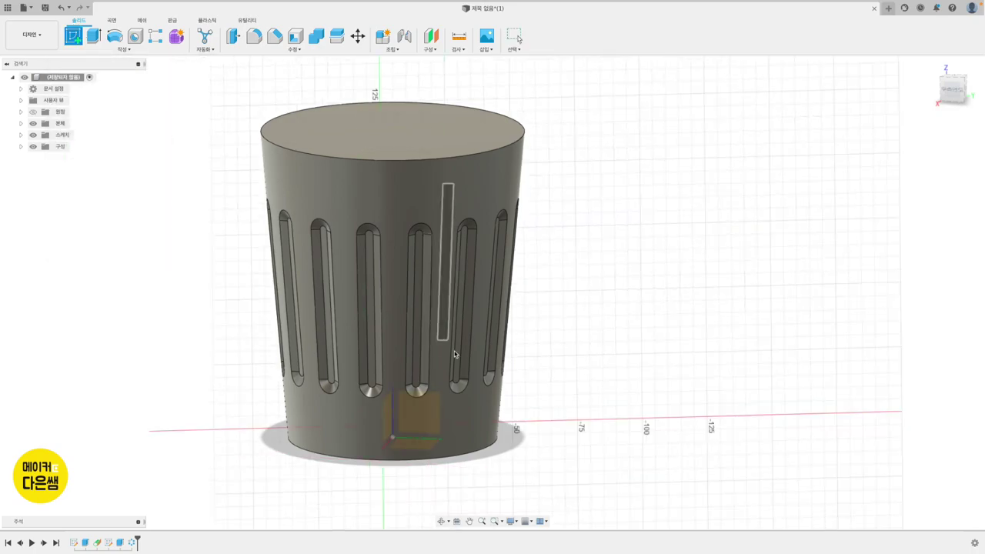
pyautogui.click(435, 418)
pyautogui.click(435, 418)
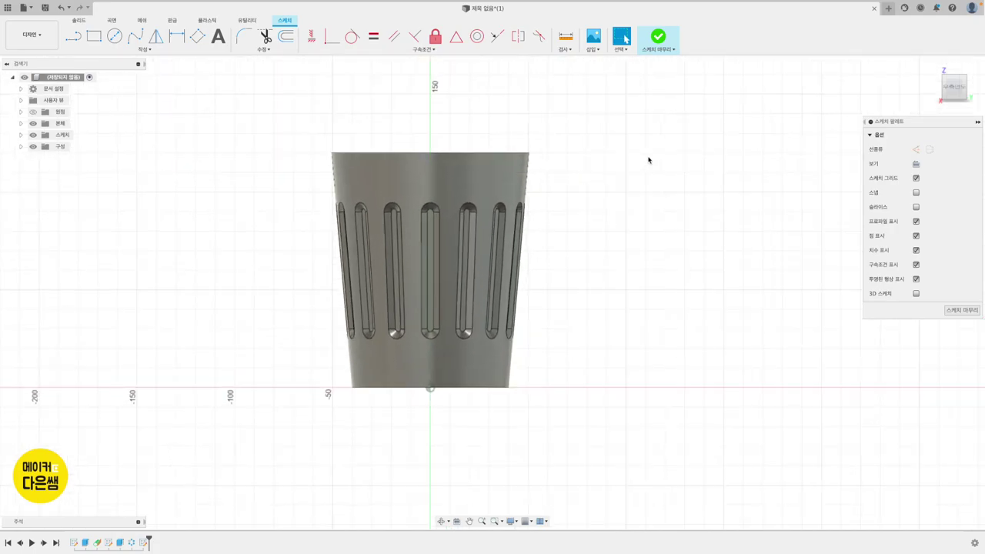
pyautogui.click(114, 37)
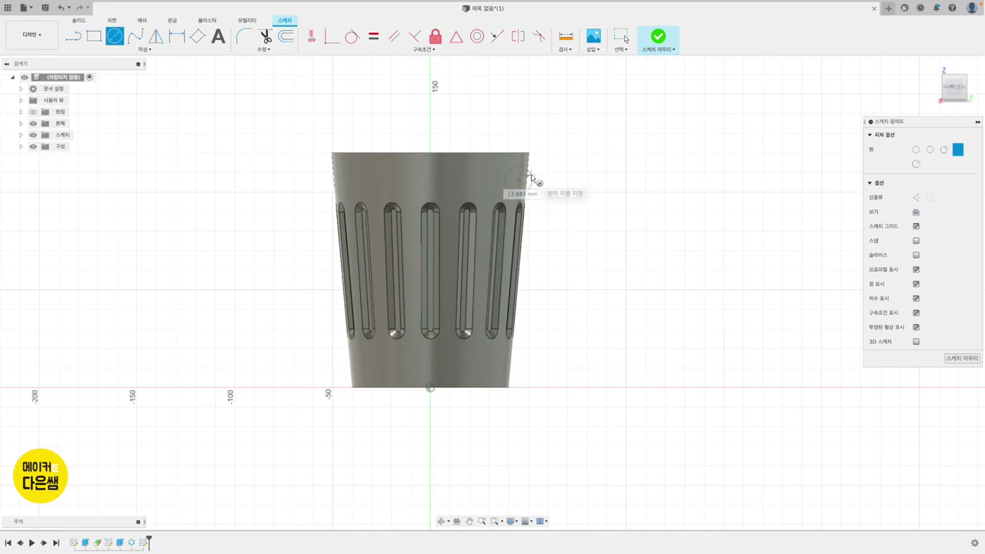
pyautogui.click(497, 370)
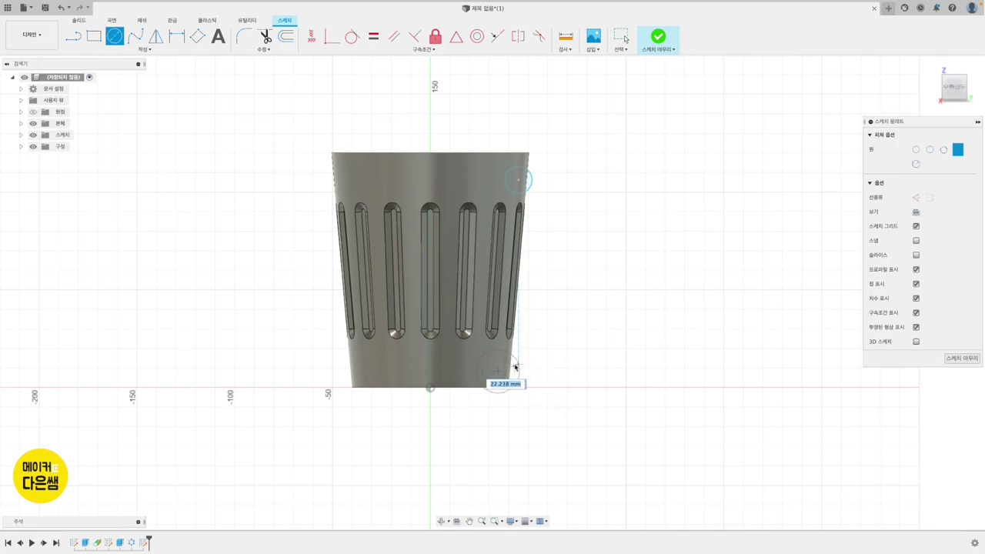
pyautogui.click(511, 371)
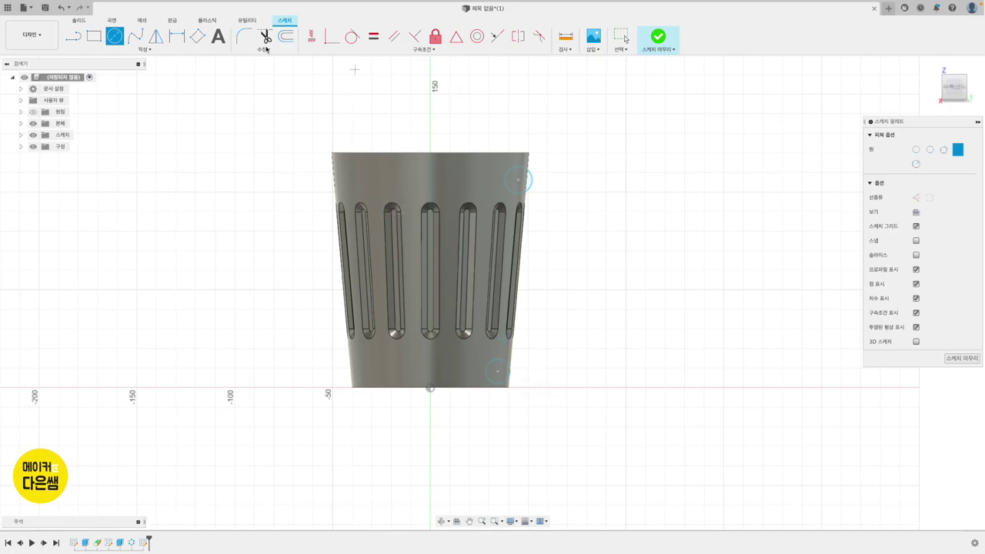
# Step: Dimension both circles to 12 mm diameter and begin locating the upper circle from the bottom centre
pyautogui.click(177, 37)
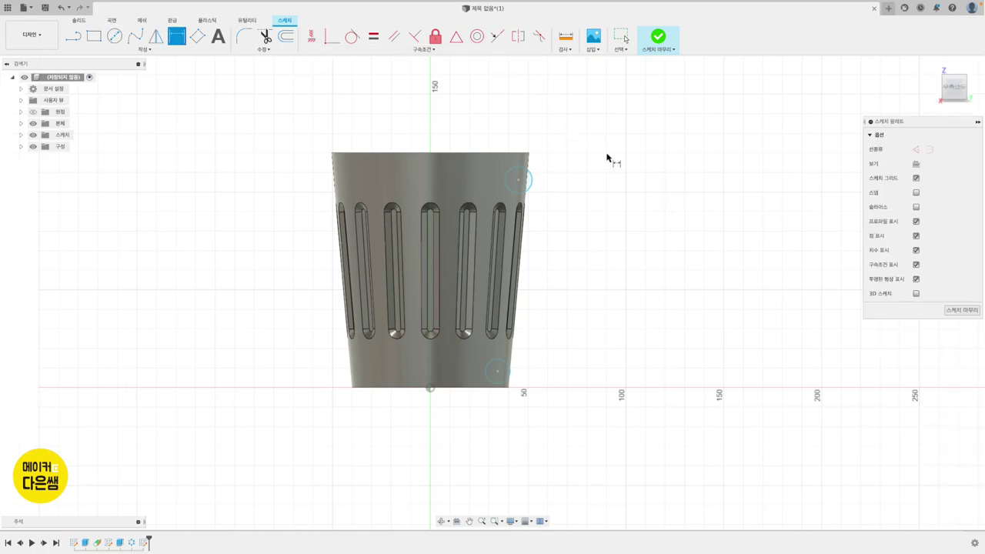
pyautogui.click(531, 179)
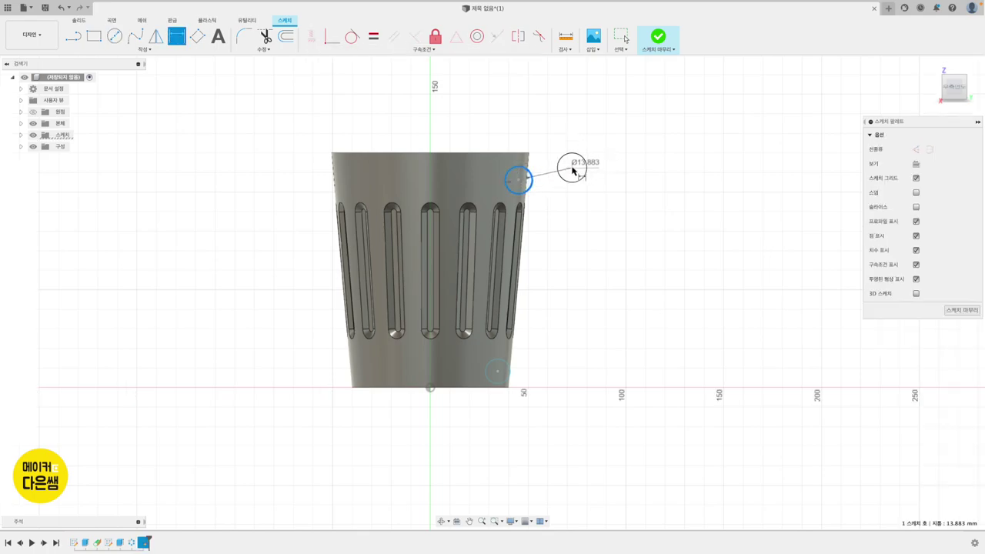
pyautogui.click(572, 168)
pyautogui.write('12')
pyautogui.press('Return')
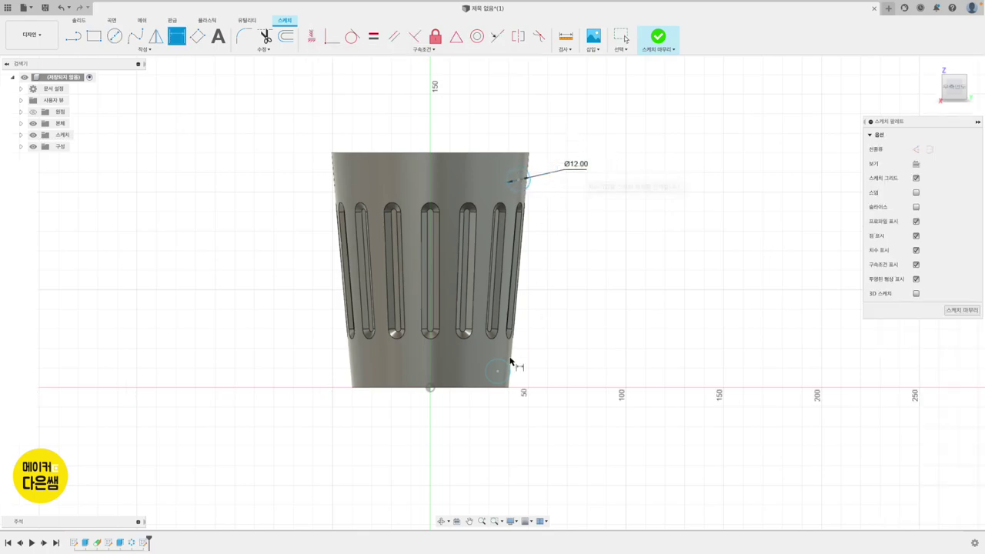
pyautogui.click(510, 371)
pyautogui.click(560, 340)
pyautogui.write('12')
pyautogui.press('Return')
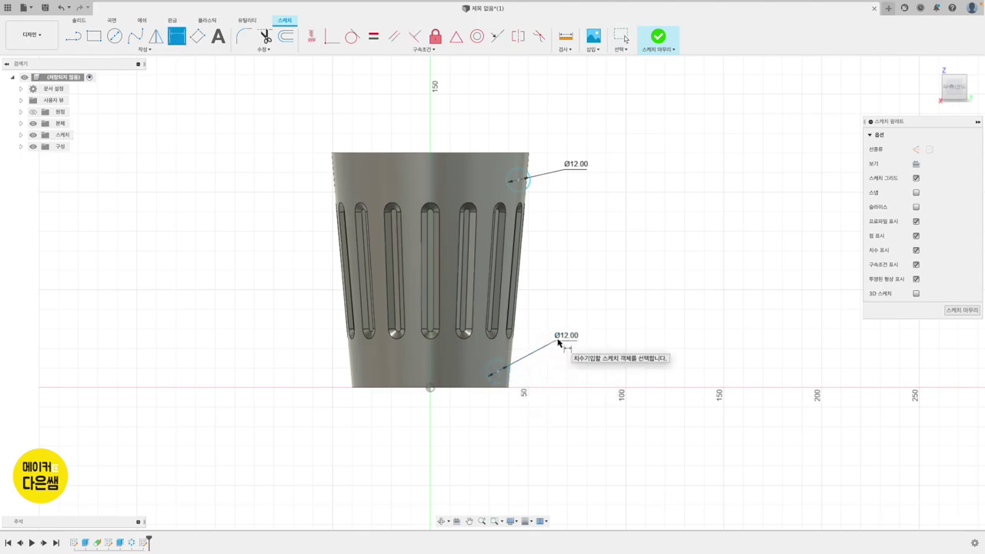
pyautogui.click(518, 180)
pyautogui.keyDown('shift'); pyautogui.click(430, 388); pyautogui.keyUp('shift')
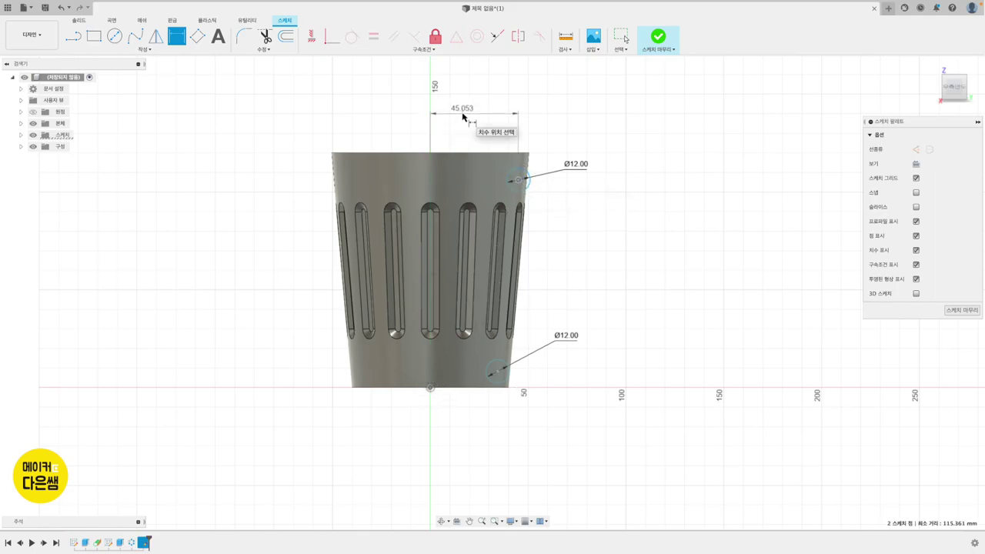
# Step: Locate the upper circle 45 mm horizontally and 110 mm above the bottom origin
pyautogui.click(462, 117)
pyautogui.write('45')
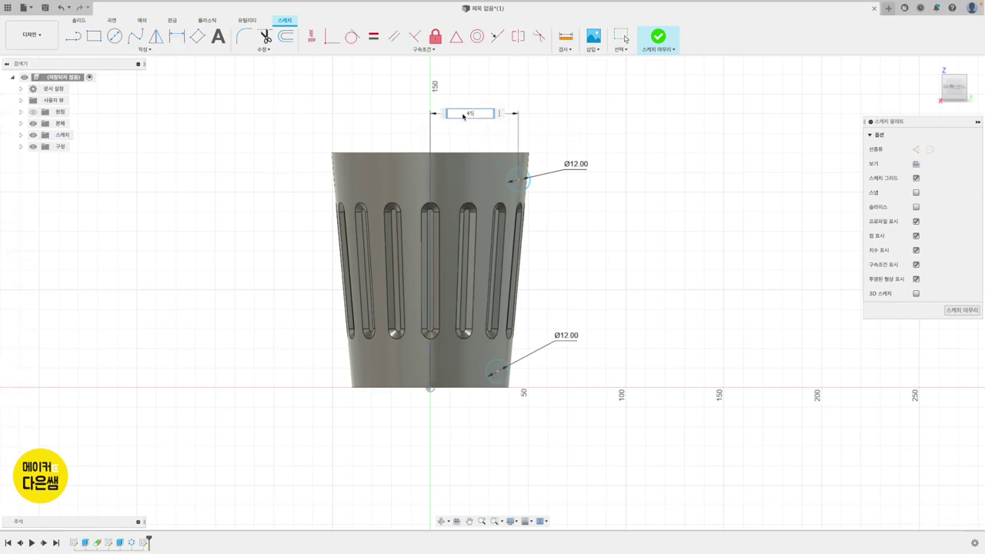
pyautogui.press('Return')
pyautogui.click(518, 180)
pyautogui.click(430, 388)
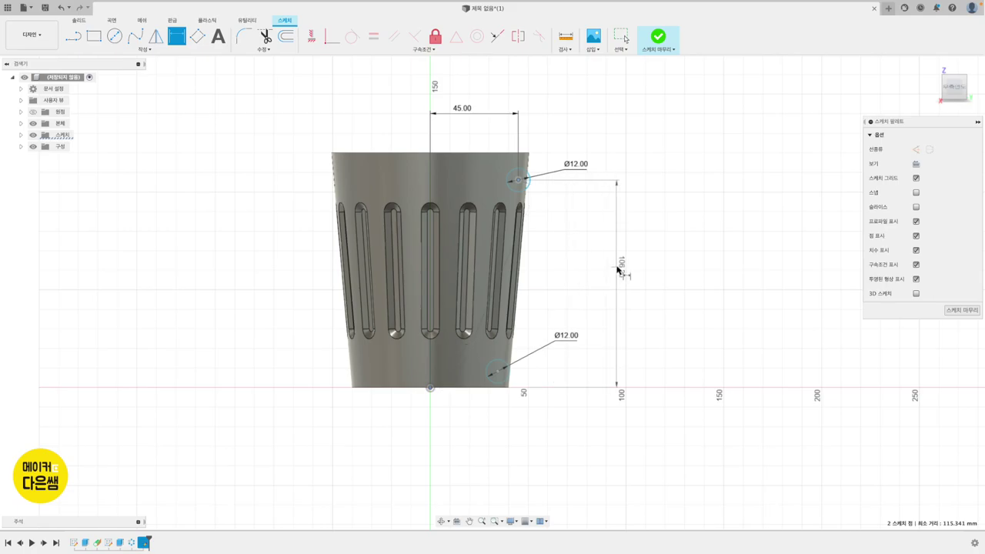
pyautogui.click(615, 268)
pyautogui.write('110')
pyautogui.press('Return')
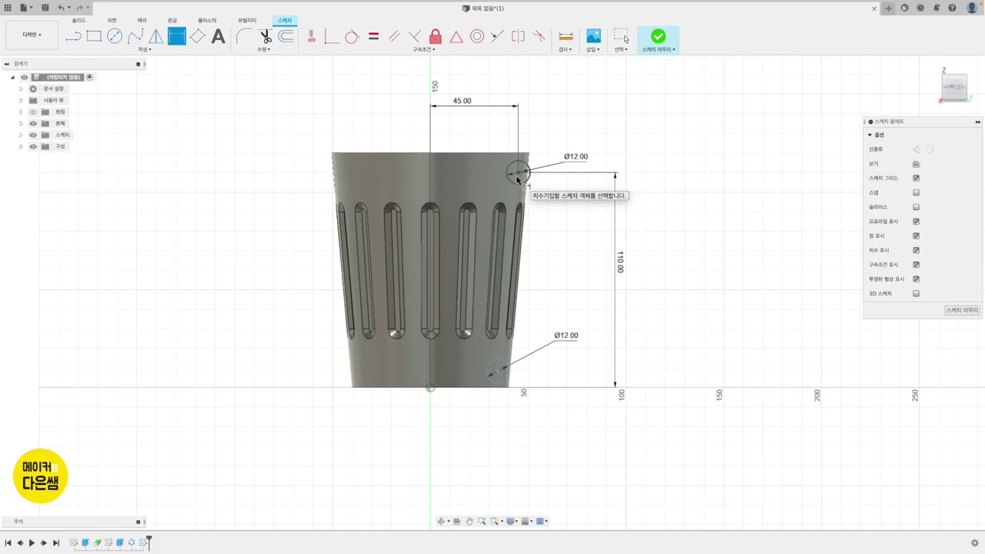
# Step: Locate the lower circle 36.5 mm horizontally and 15 mm above the base, then finish the sketch
pyautogui.click(498, 374)
pyautogui.click(430, 388)
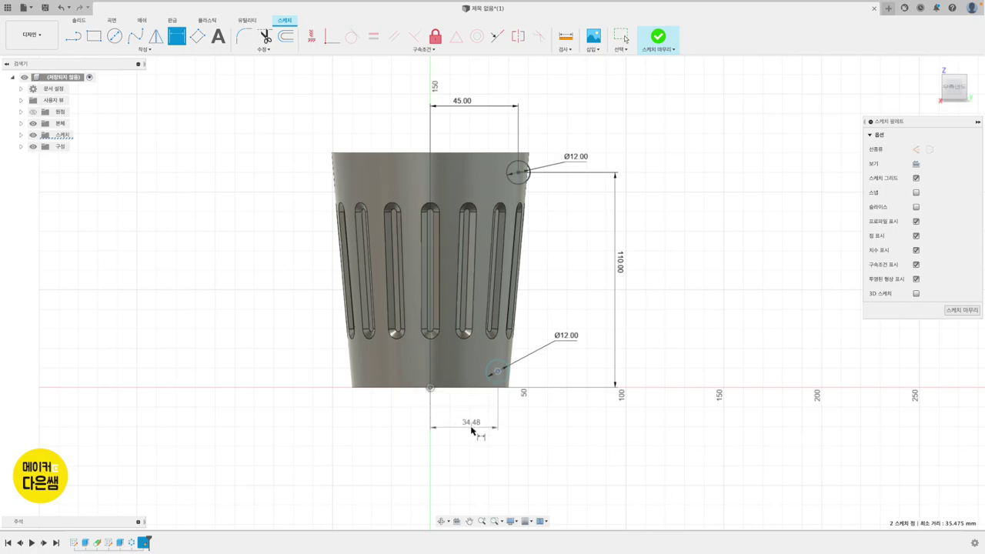
pyautogui.click(471, 429)
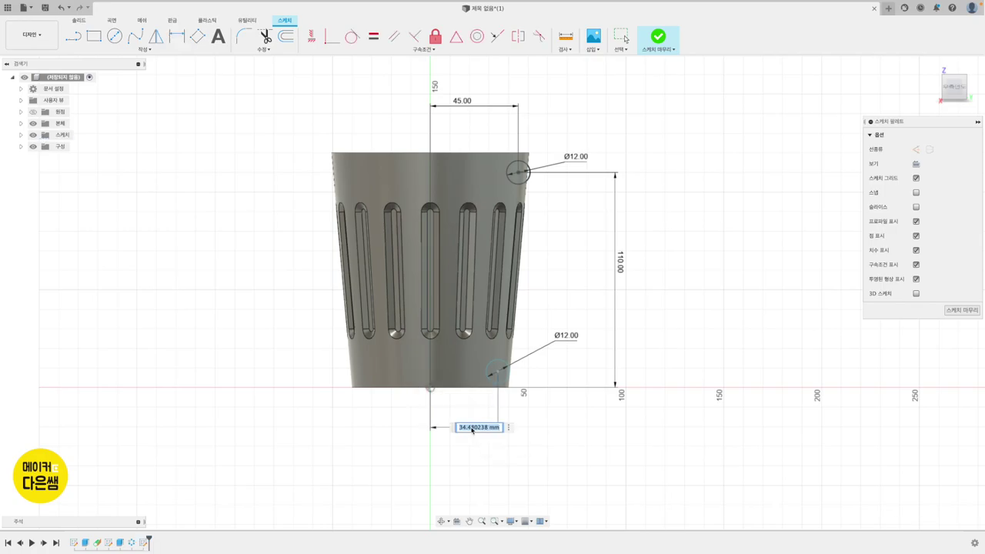
pyautogui.write('36.5')
pyautogui.press('Return')
pyautogui.click(496, 373)
pyautogui.click(430, 387)
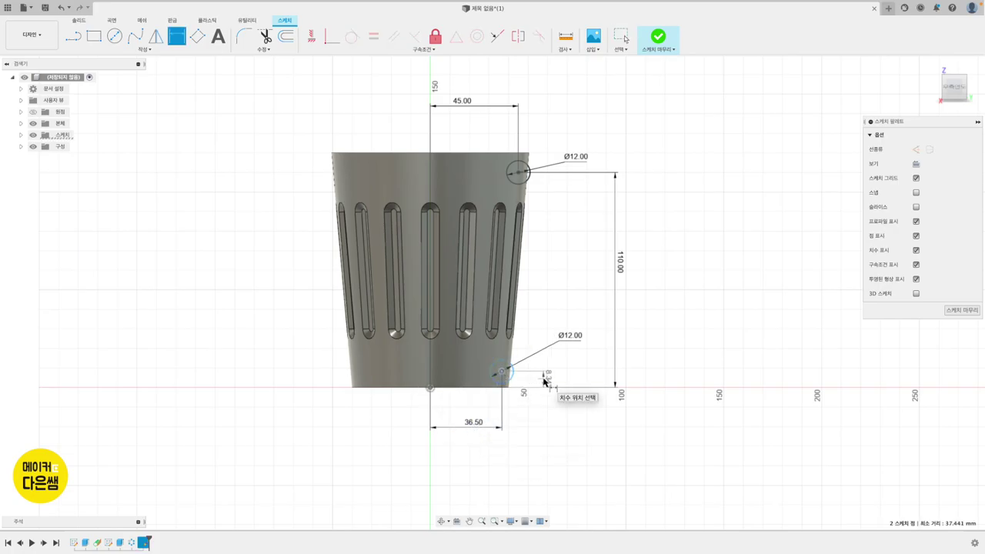
pyautogui.click(544, 380)
pyautogui.write('15')
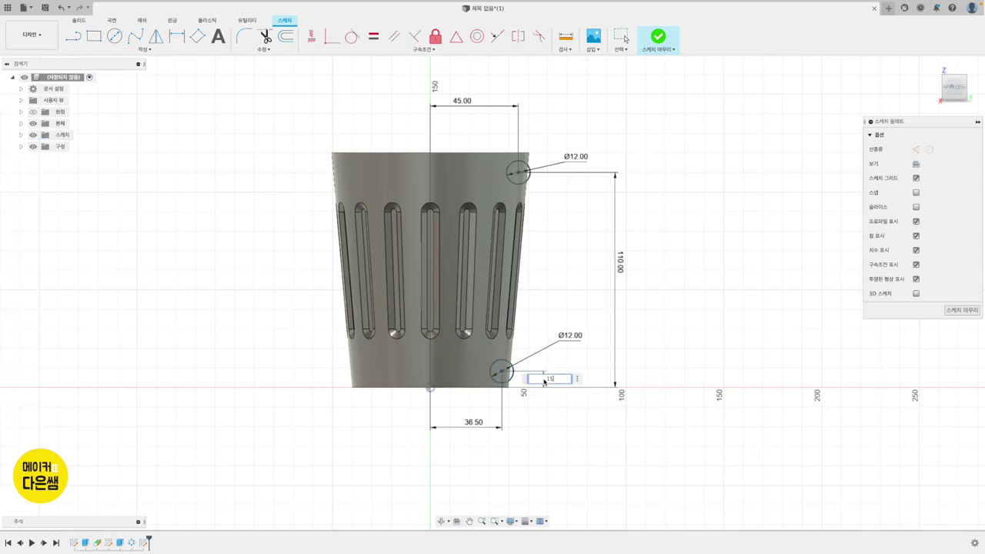
pyautogui.press('Return')
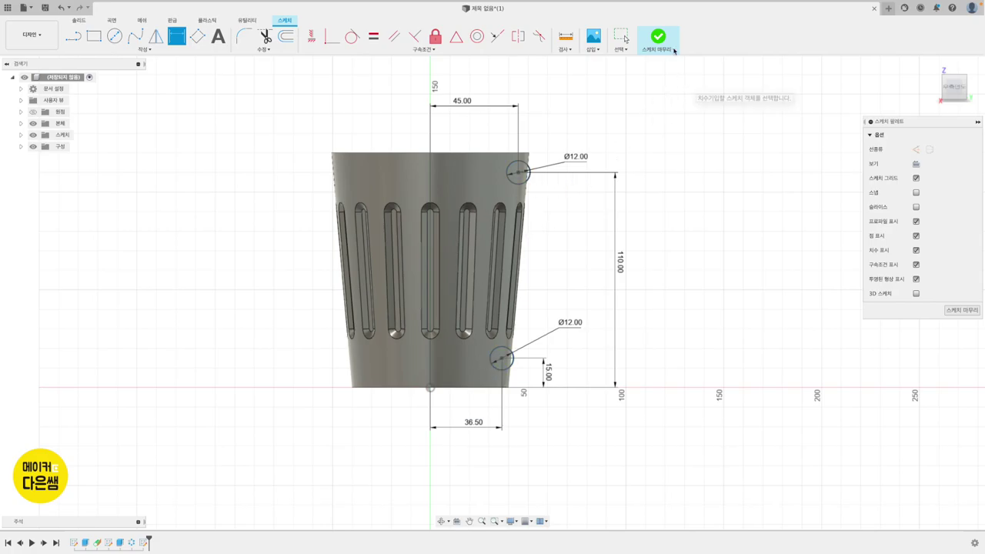
pyautogui.click(660, 36)
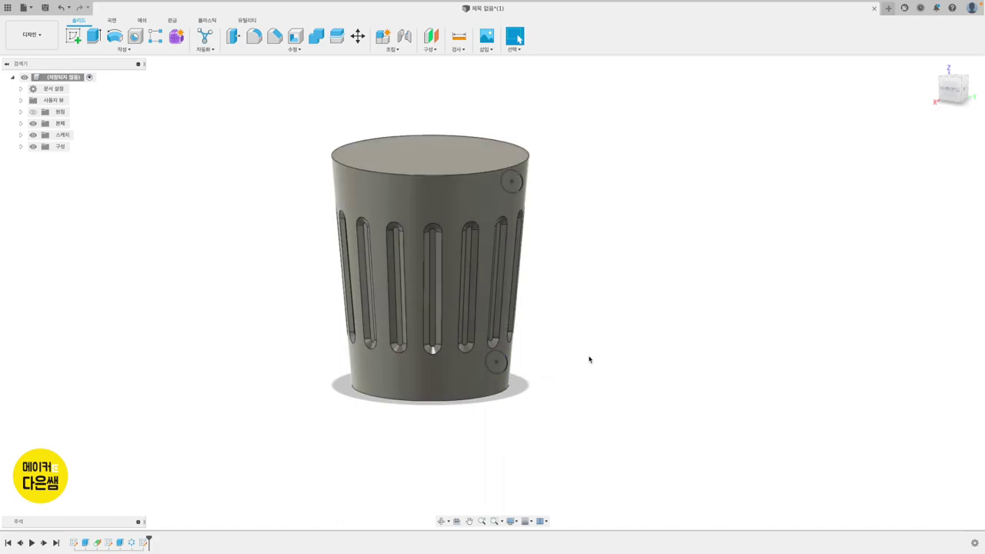
# Step: Revolve both 12 mm circles around the bin's central vertical axis with the Join operation
pyautogui.click(124, 51)
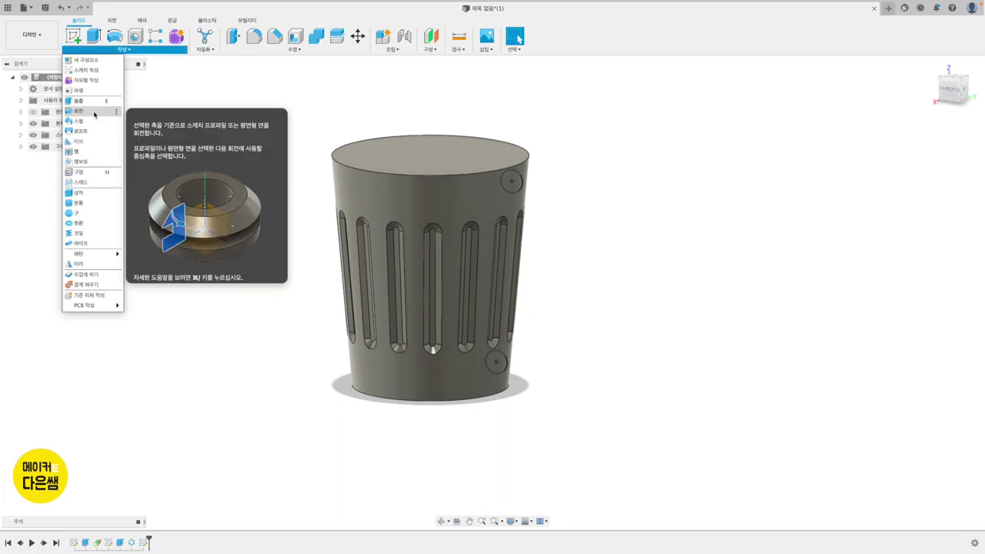
pyautogui.click(94, 114)
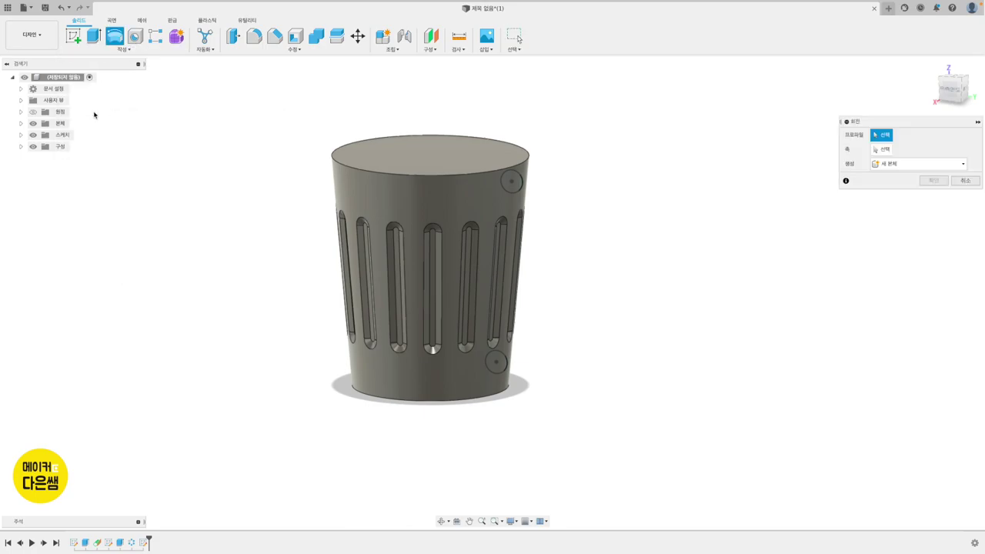
pyautogui.click(513, 181)
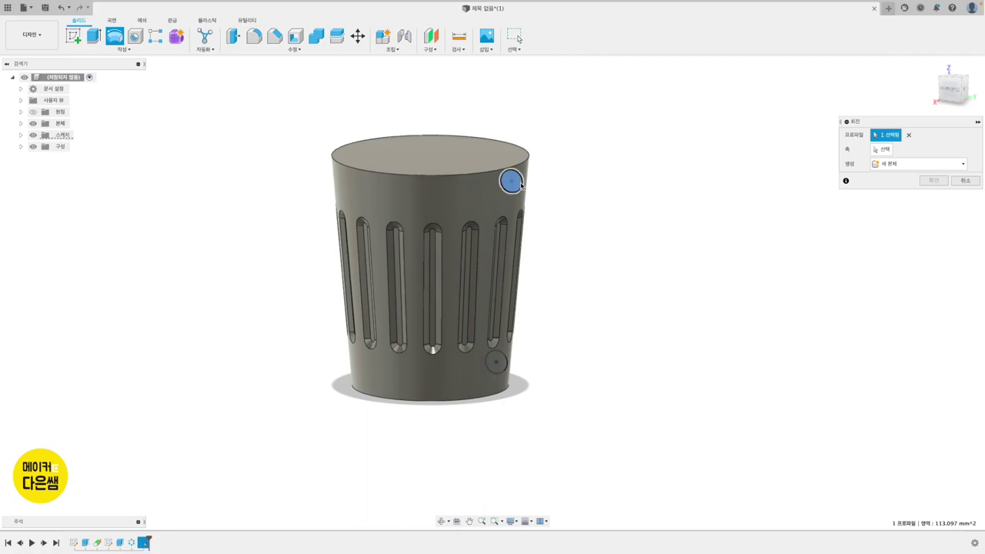
pyautogui.click(496, 362)
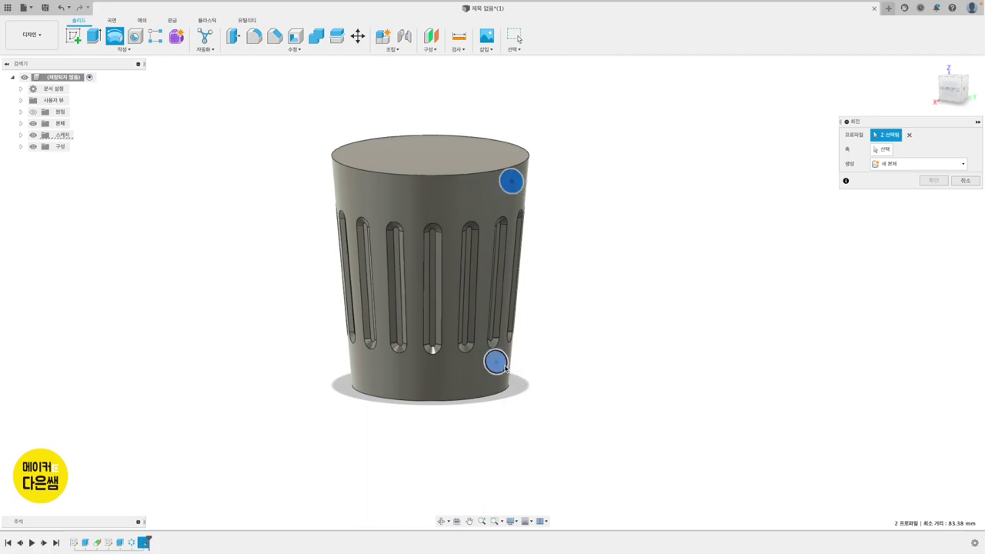
pyautogui.click(882, 150)
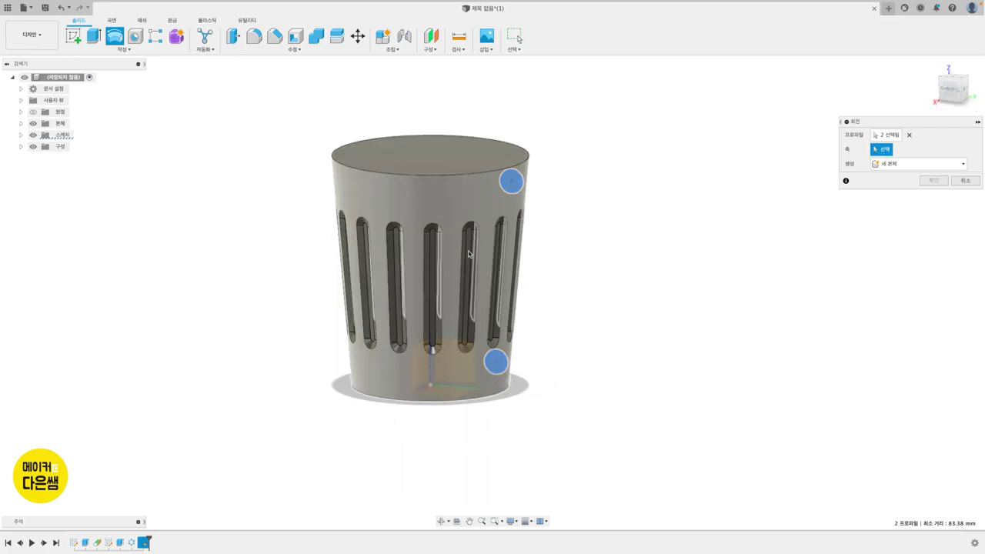
pyautogui.click(459, 375)
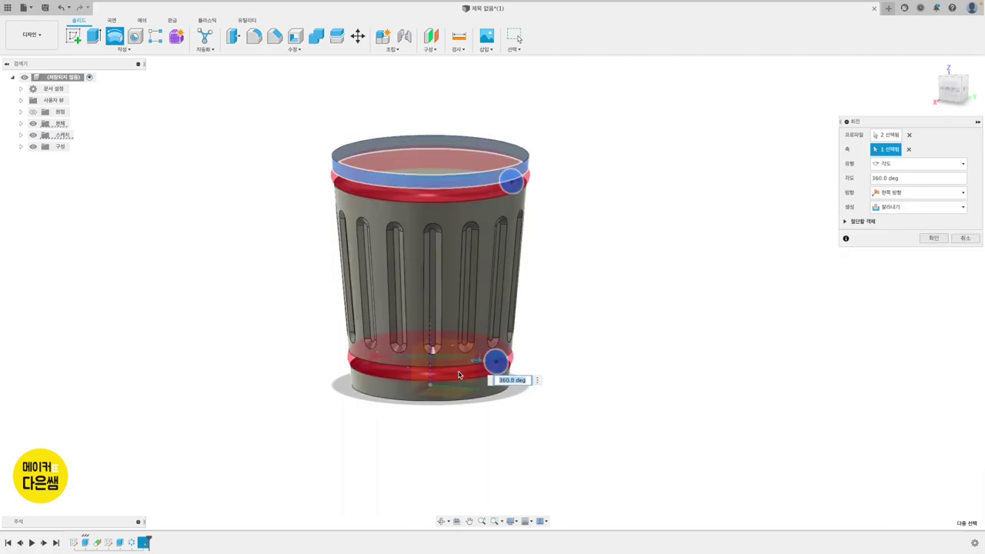
pyautogui.keyDown('shift'); pyautogui.moveTo(458, 374); pyautogui.dragTo(458, 375, button='middle'); pyautogui.keyUp('shift')
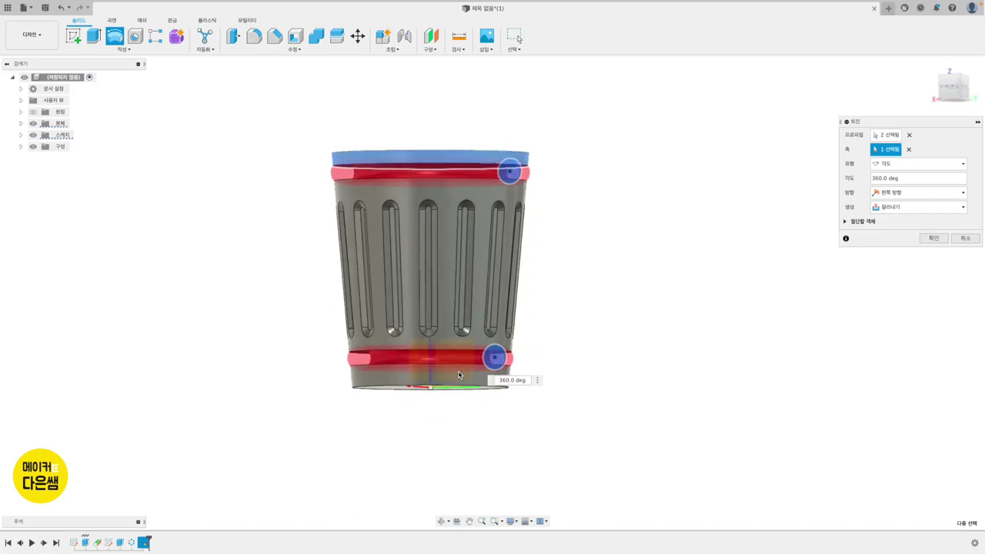
pyautogui.click(906, 209)
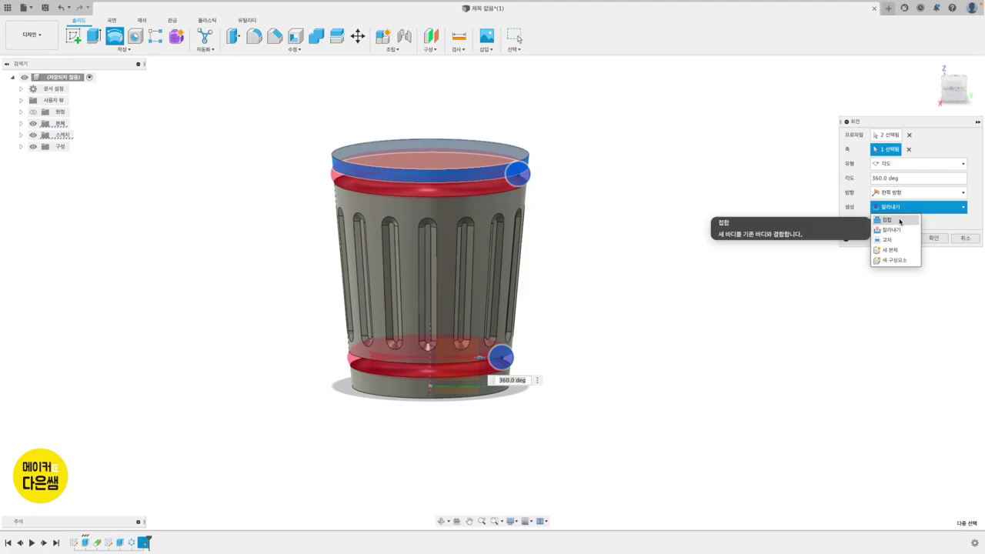
pyautogui.click(898, 221)
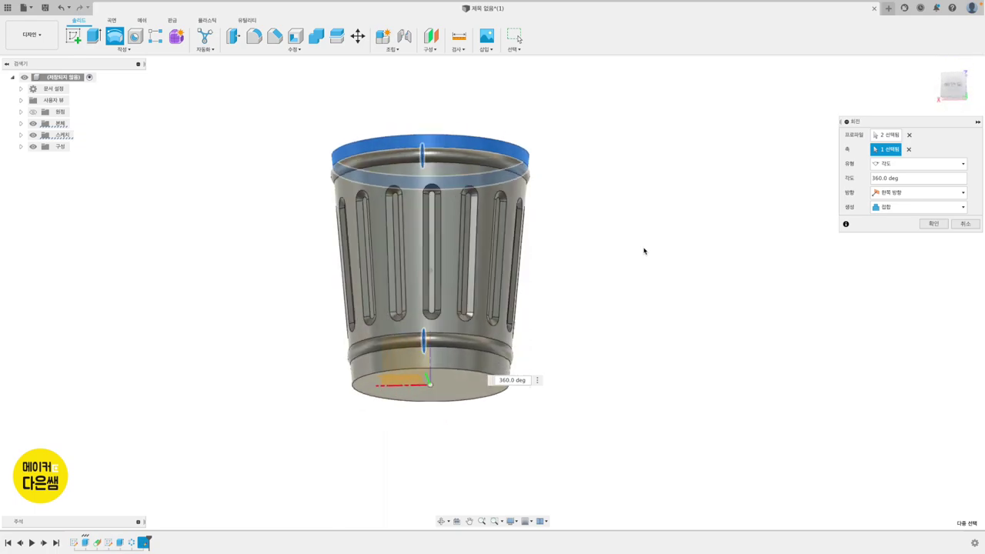
pyautogui.click(933, 224)
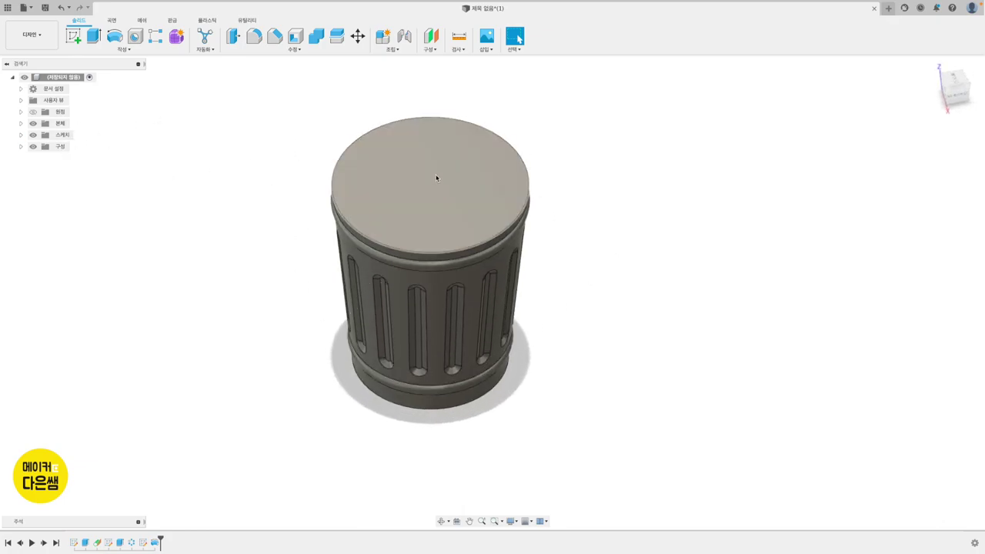
pyautogui.click(21, 124)
pyautogui.click(70, 136)
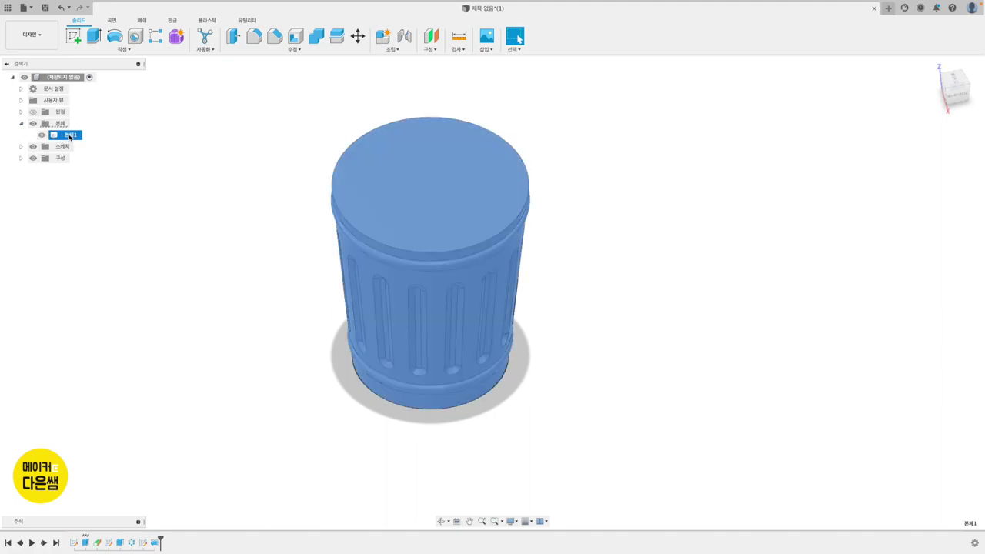
pyautogui.rightClick(70, 137)
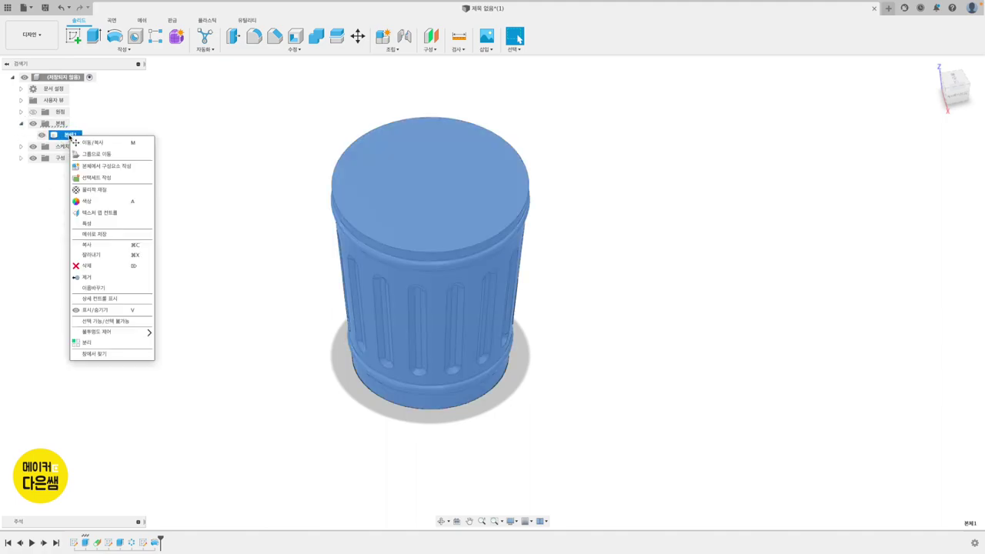
pyautogui.click(122, 235)
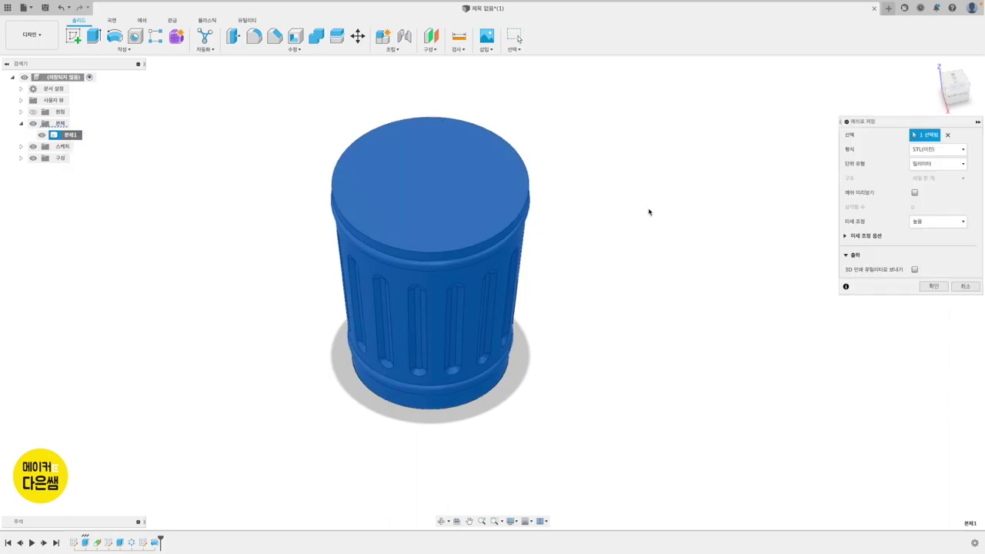
pyautogui.click(933, 286)
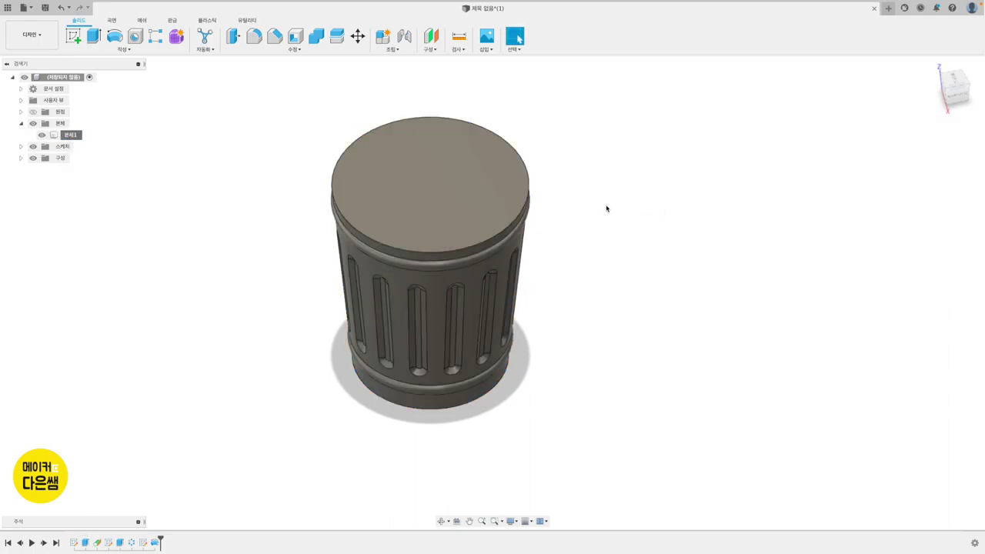
pyautogui.click(296, 36)
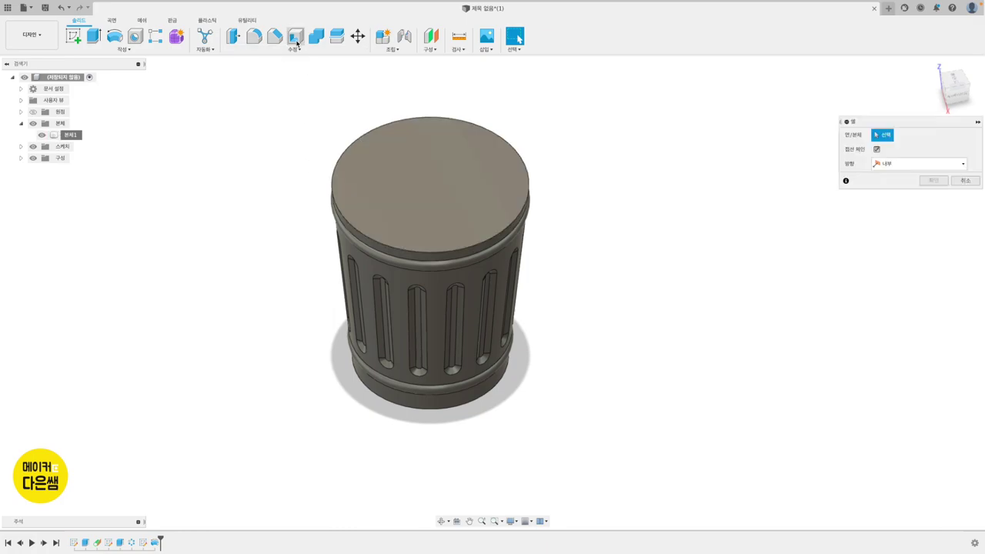
# Step: Shell the bin with 2 mm thickness, removing the top face
pyautogui.click(450, 183)
pyautogui.write('2')
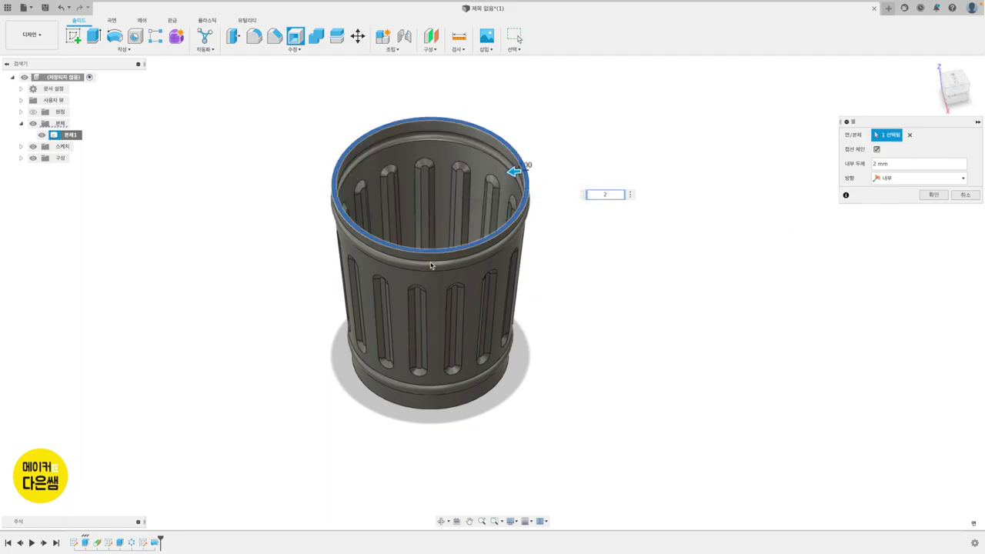
pyautogui.click(935, 195)
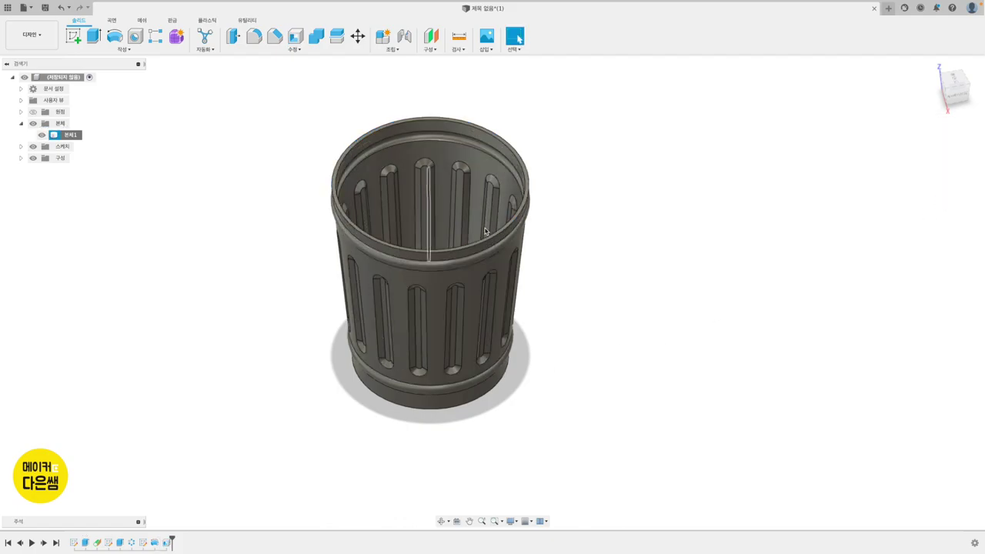
# Step: Open Save As Mesh for the bin body, keeping STL binary in millimetres
pyautogui.rightClick(73, 135)
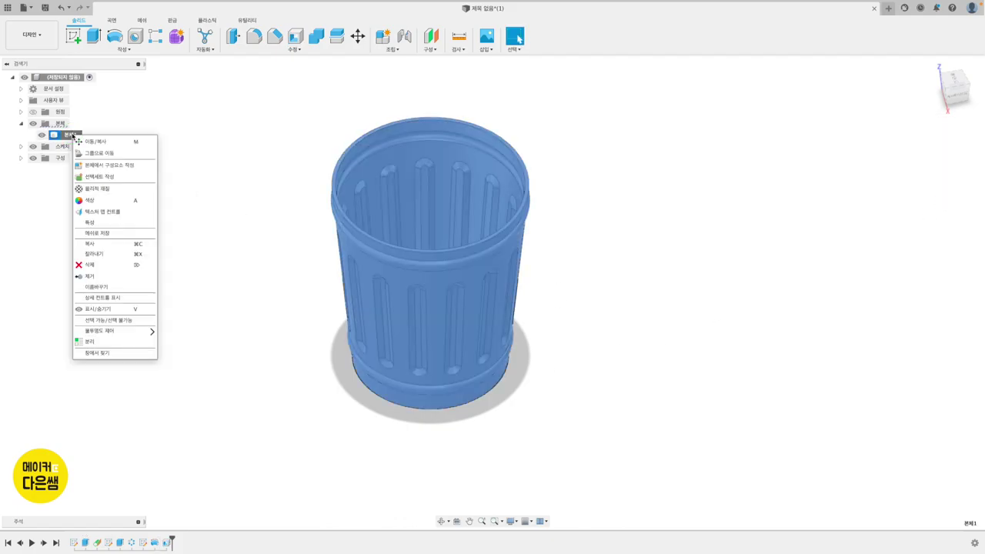
pyautogui.click(97, 232)
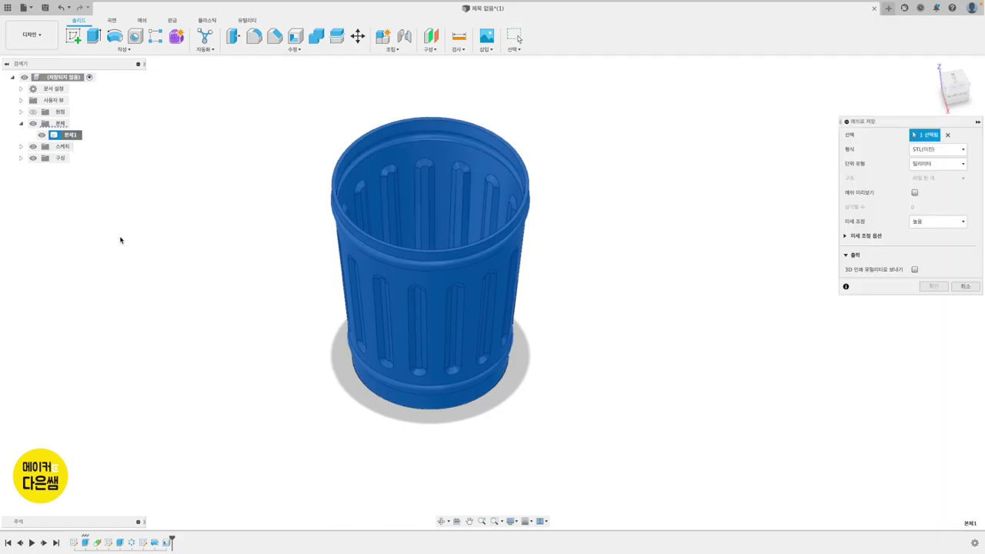